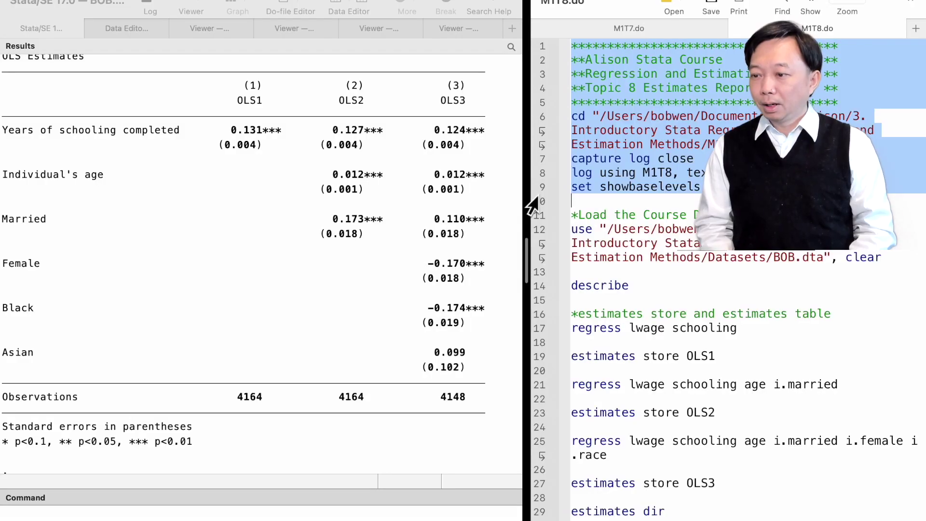
Run the do-file setup lines, then load BOB.dta with use … clear and describe its variables
key("super+shift+d")
left_click(539, 216)
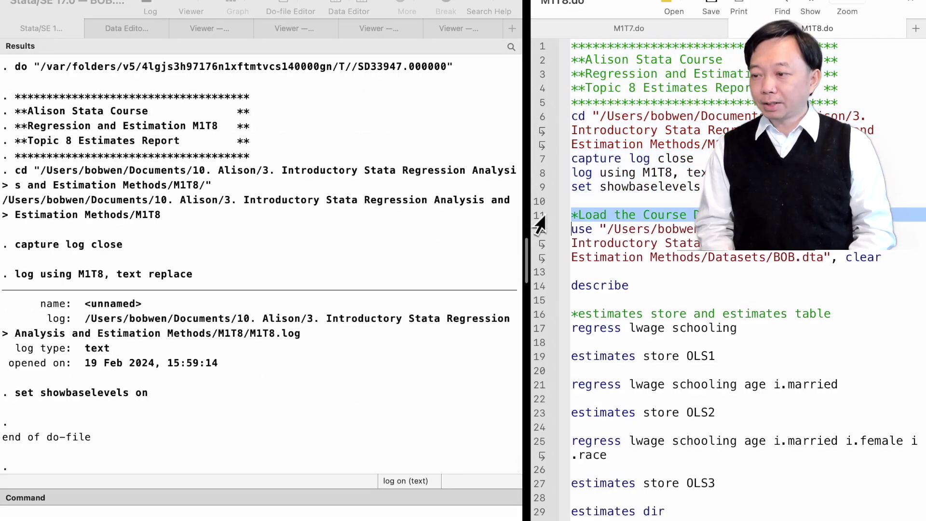
left_click_drag(539, 230, 535, 292)
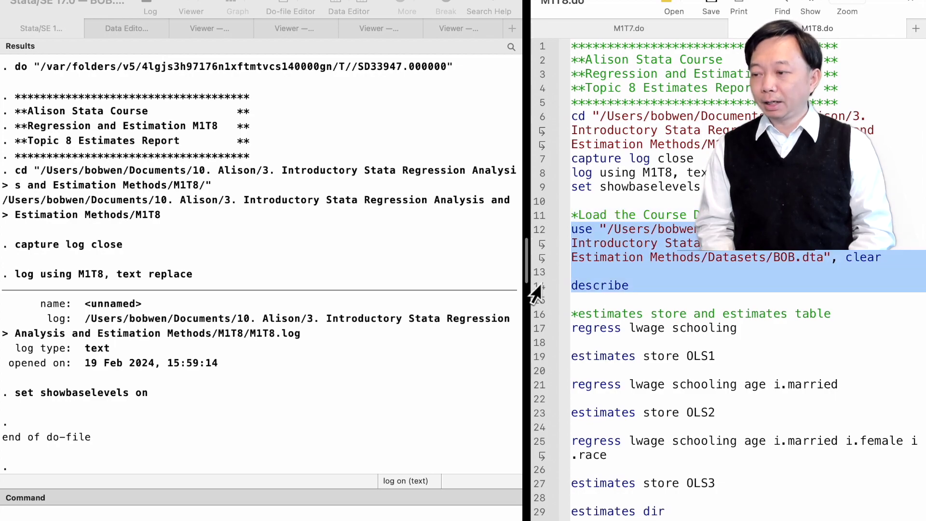
key("super+shift+d")
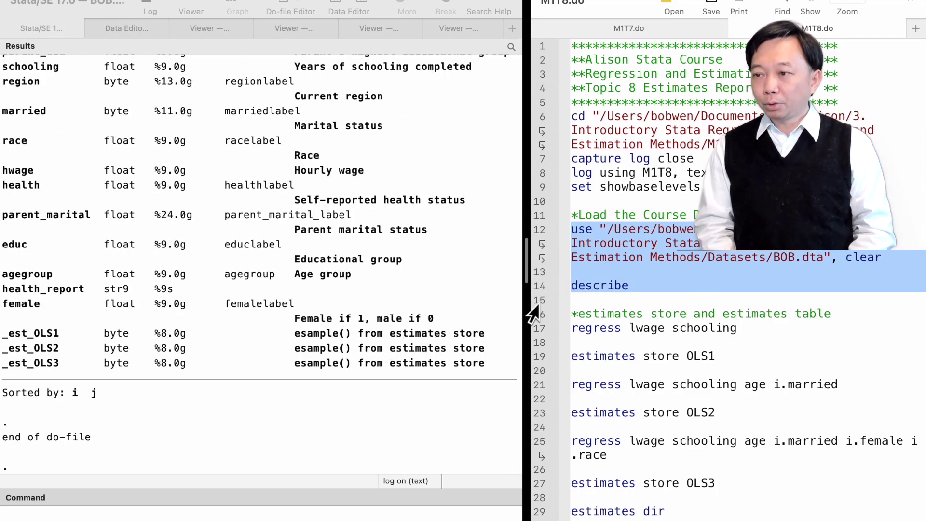
left_click(538, 316)
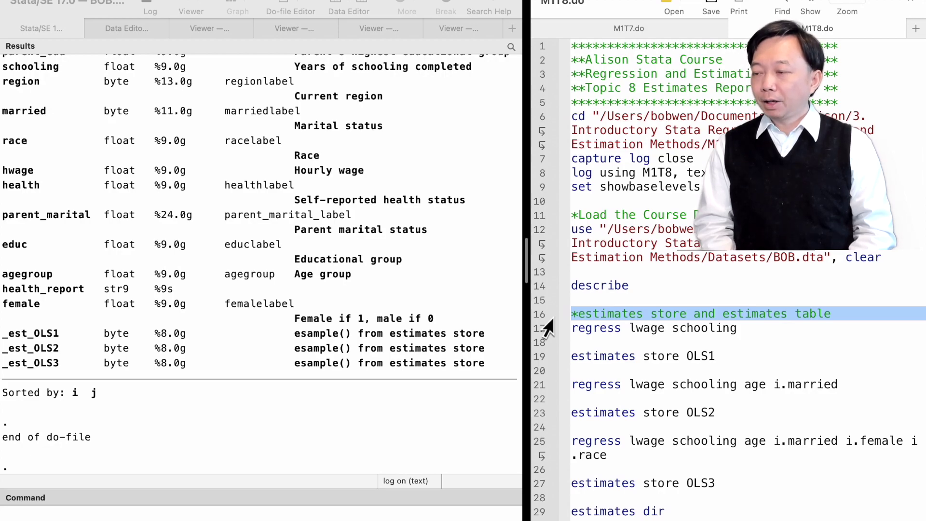
Regress lwage on schooling and store the results as OLS1
left_click(542, 328)
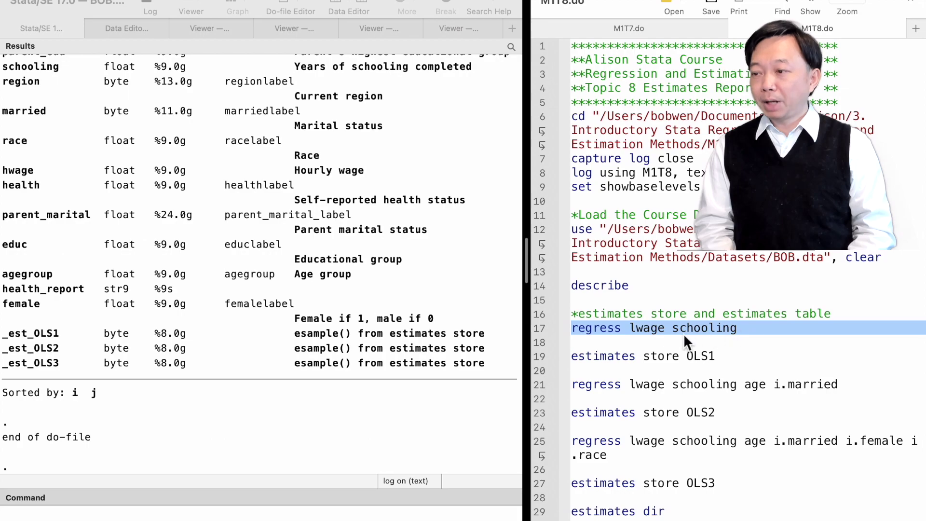
key("super+shift+d")
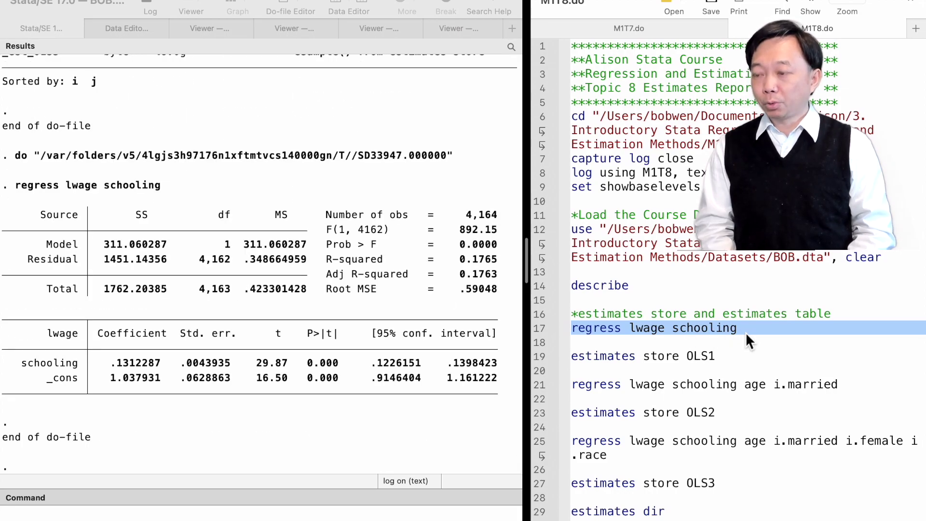
left_click(543, 358)
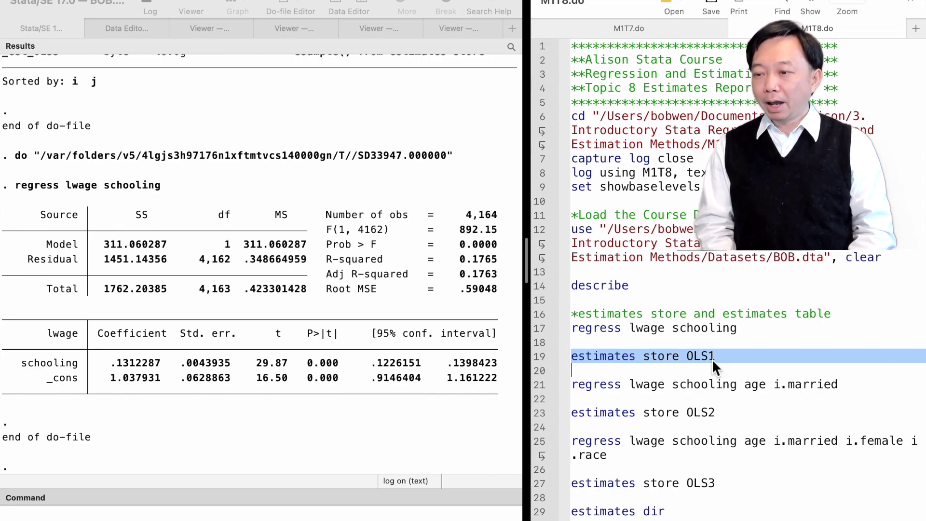
key("super+shift+d")
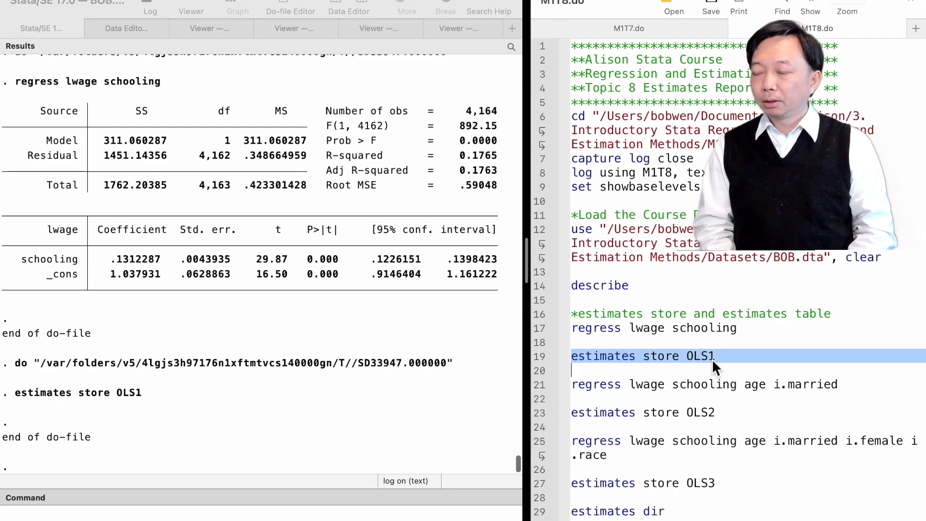
Run the regression adding age and married and store it as OLS2
left_click(541, 385)
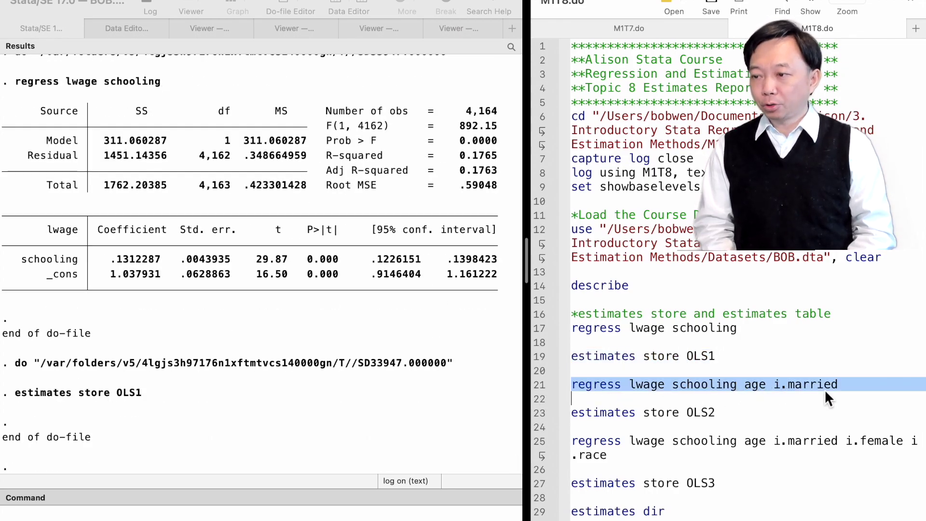
key("super+shift+d")
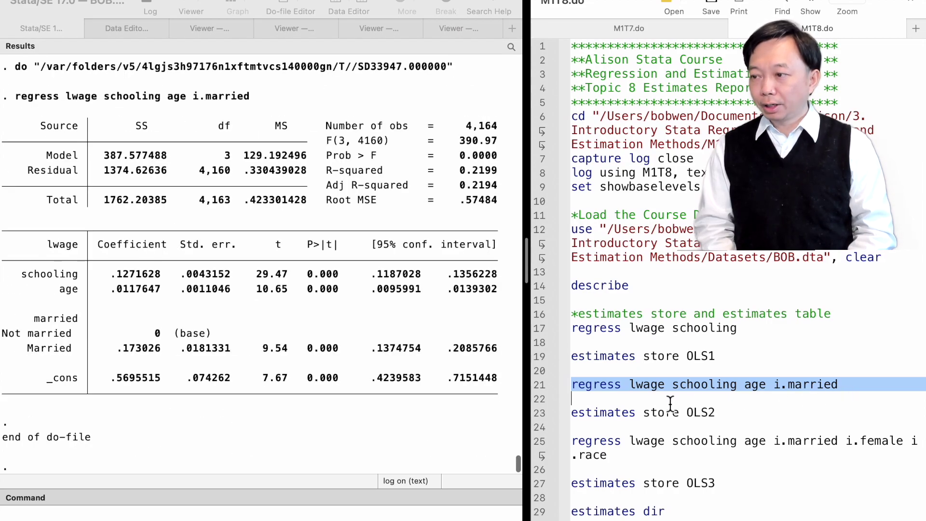
left_click(539, 414)
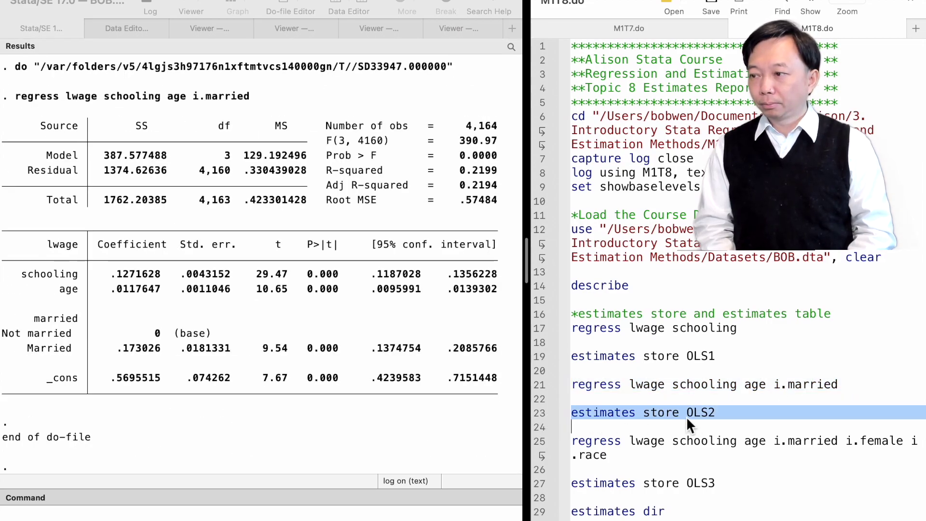
key("super+shift+d")
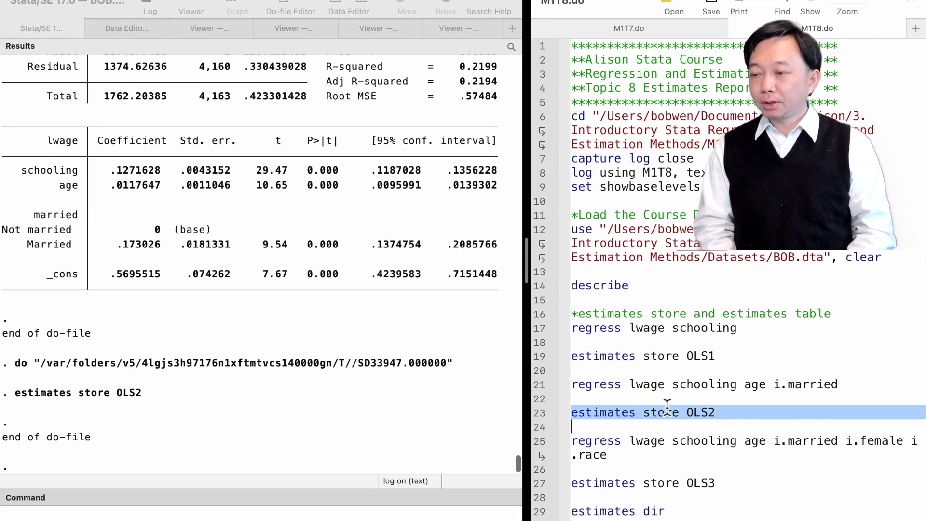
Run the regression adding female and race and store it as OLS3
left_click(541, 443)
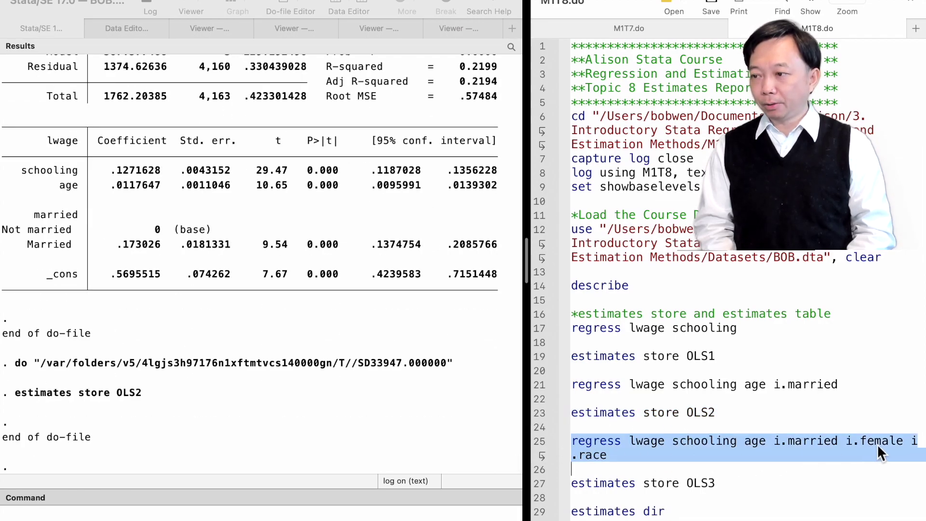
key("super+shift+d")
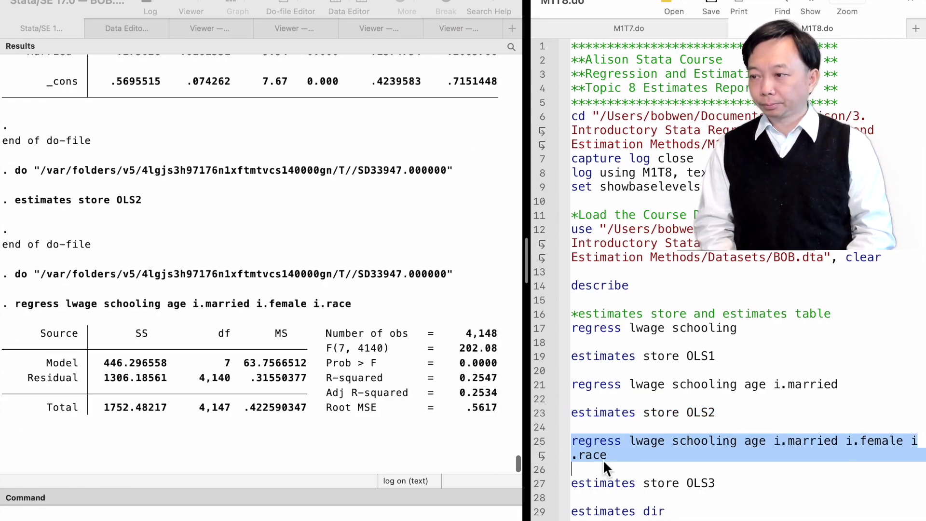
left_click(536, 484)
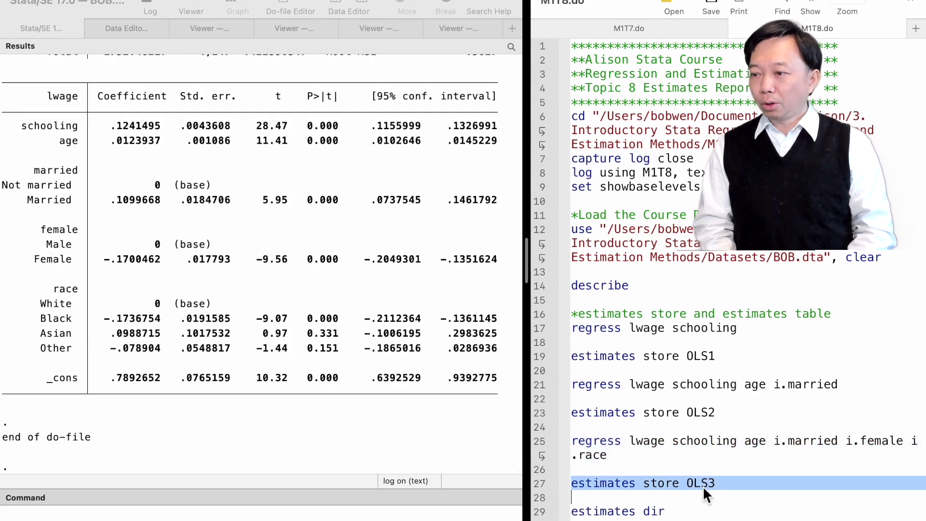
key("super+shift+d")
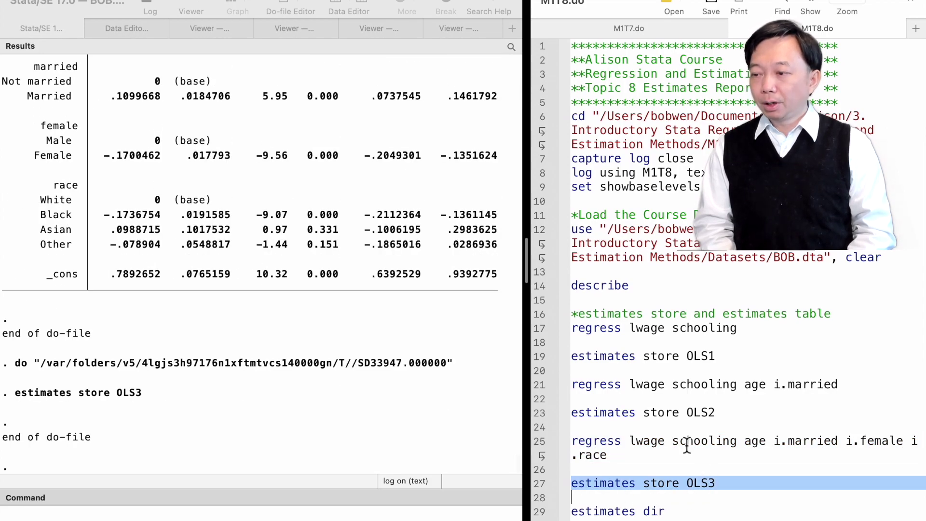
scroll(687, 445, "down", 2)
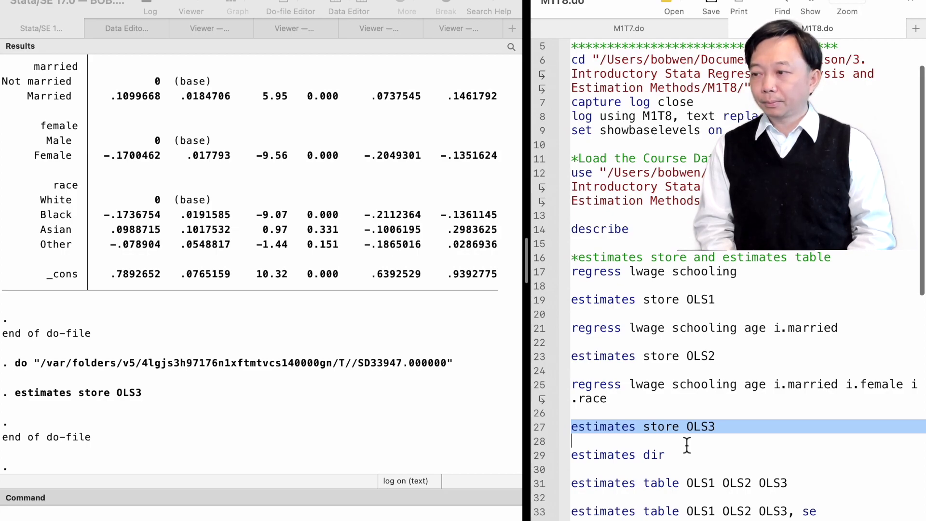
scroll(687, 445, "down", 3)
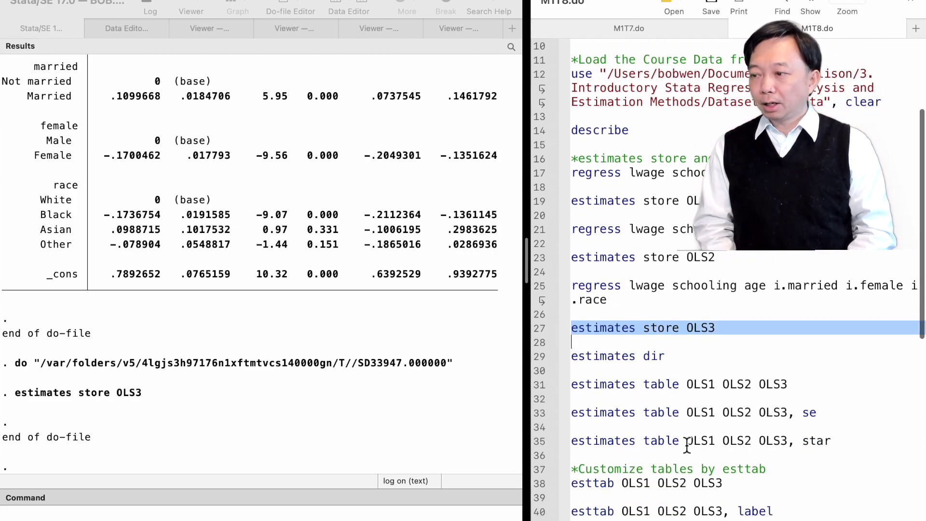
List stored estimates with estimates dir and replay OLS1, showing schooling coefficient .1312
left_click(541, 358)
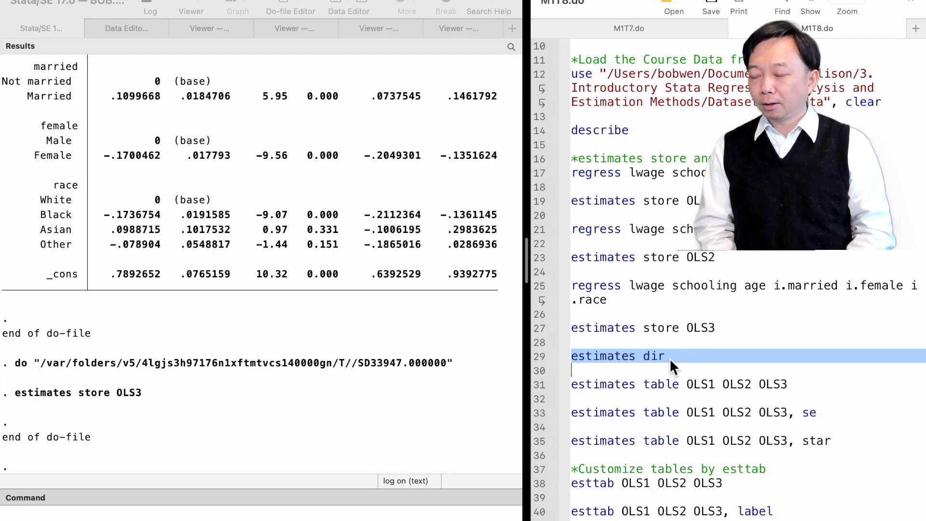
key("super+shift+d")
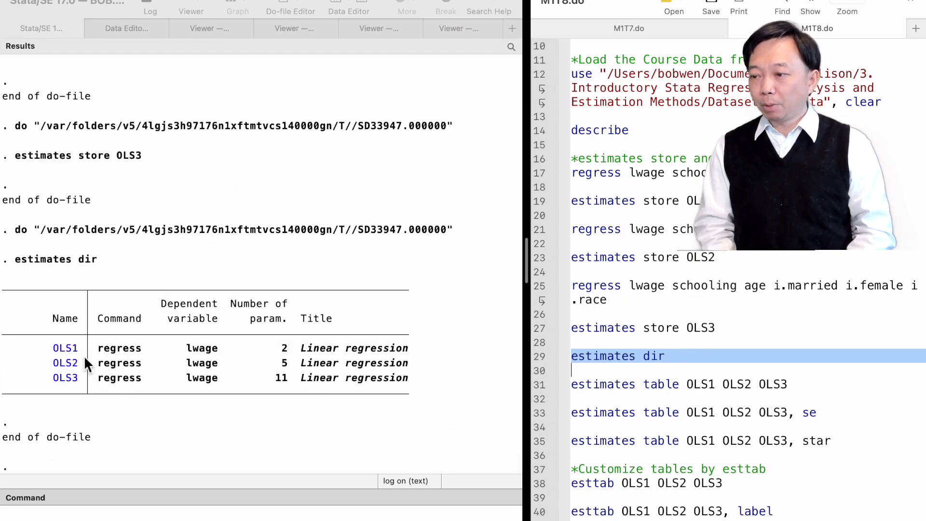
left_click(69, 349)
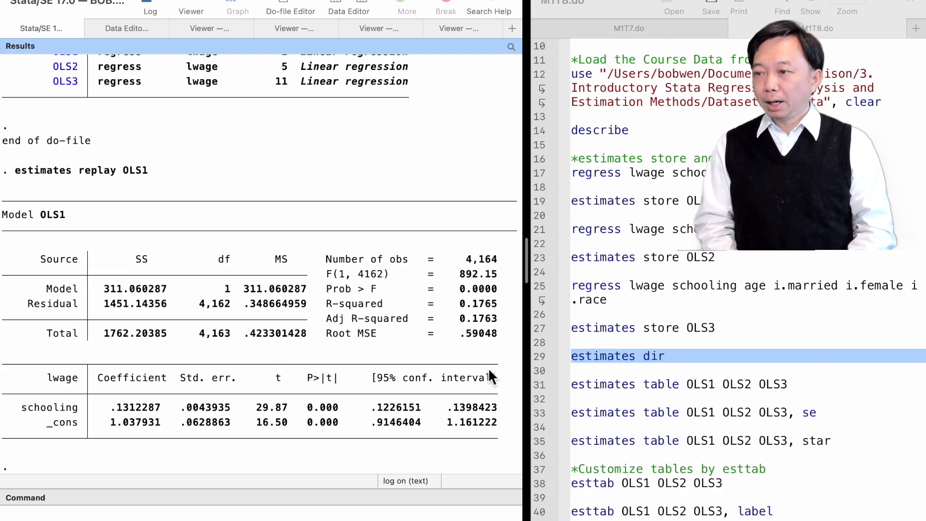
left_click(542, 392)
left_click(541, 386)
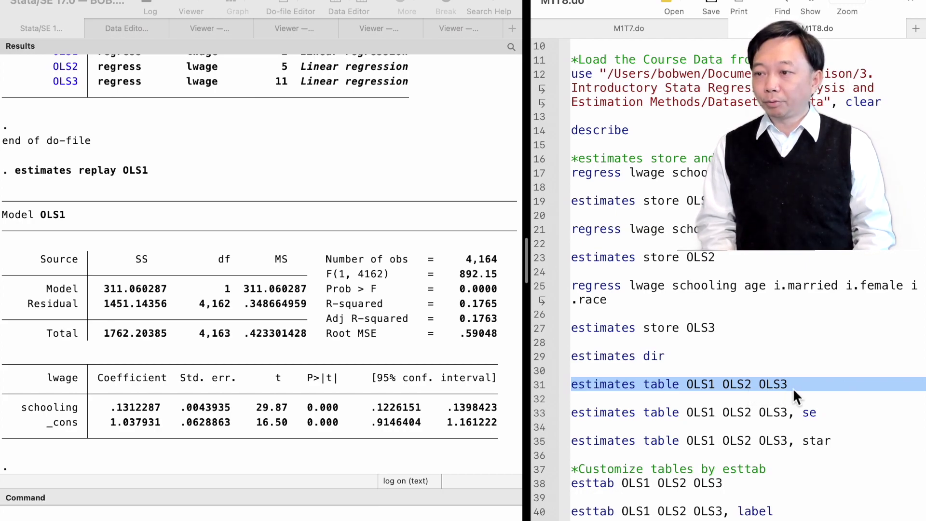
Show an estimates table of OLS1, OLS2 and OLS3 side by side with standard errors
key("super+shift+d")
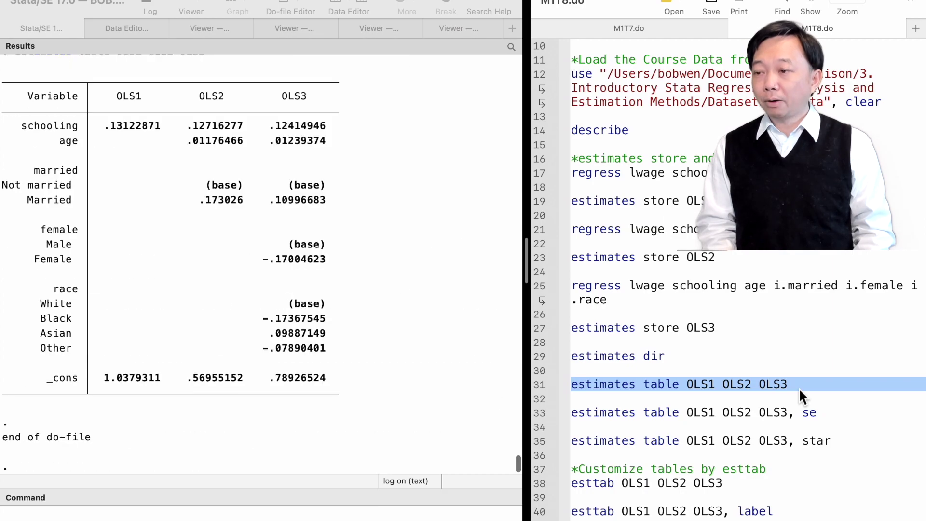
scroll(392, 370, "up", 2)
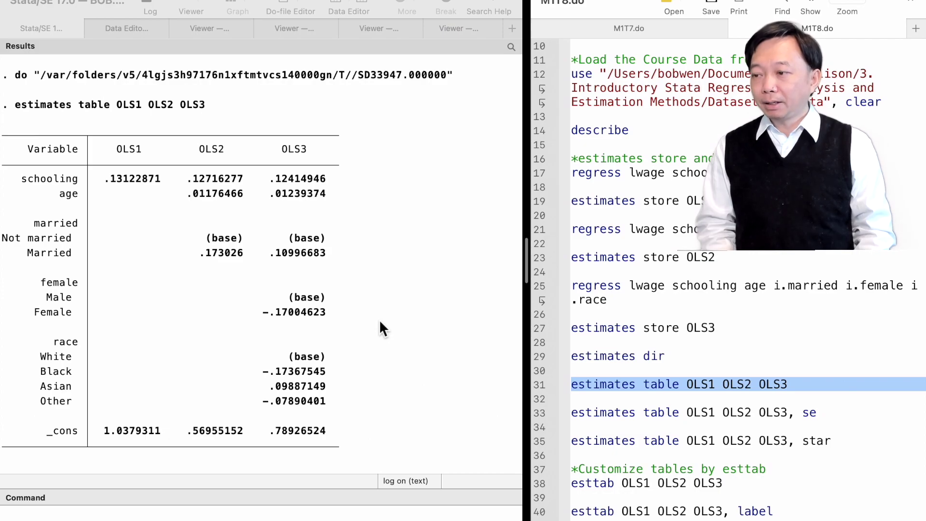
left_click(537, 414)
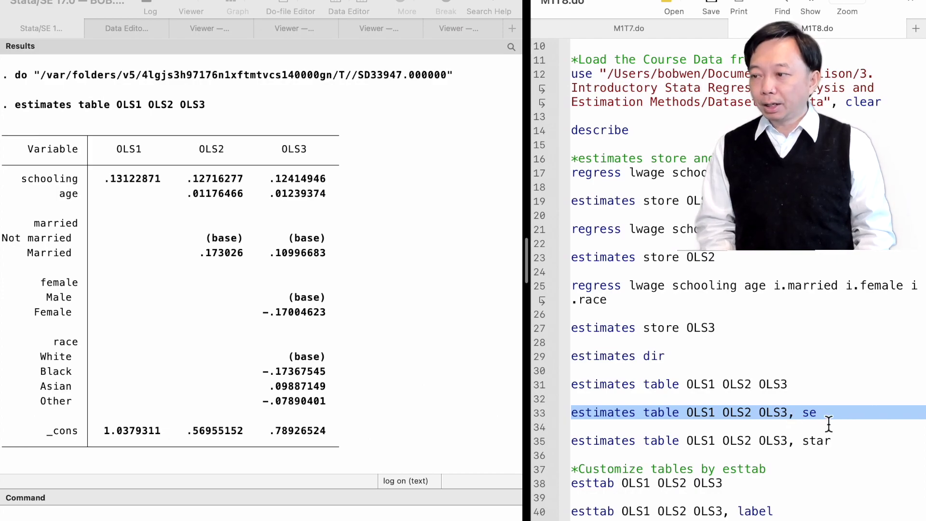
key("super+shift+d")
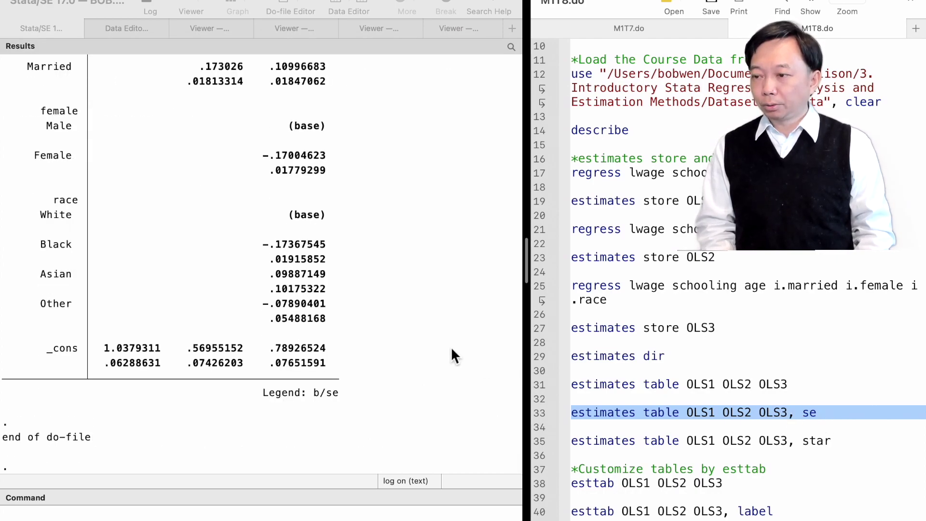
scroll(450, 347, "up", 5)
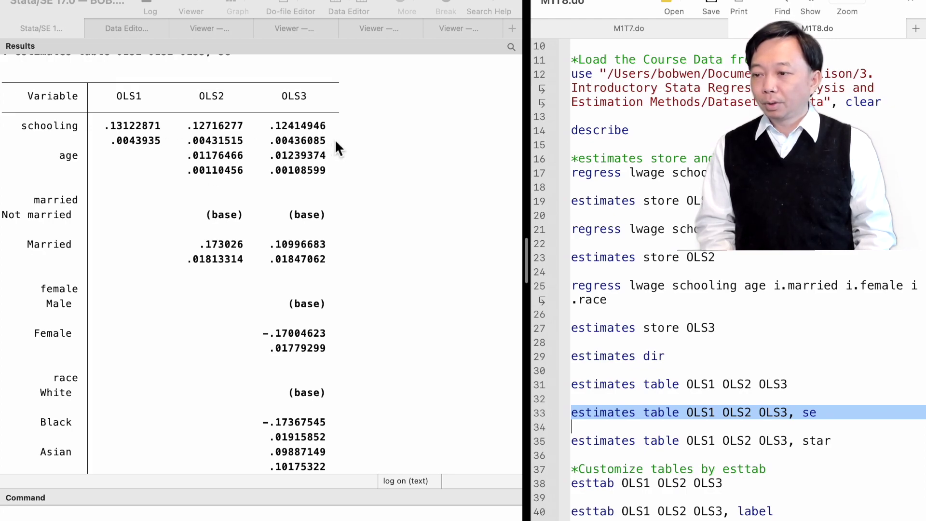
Redisplay the OLS1–OLS3 comparison table with significance stars added
left_click(536, 441)
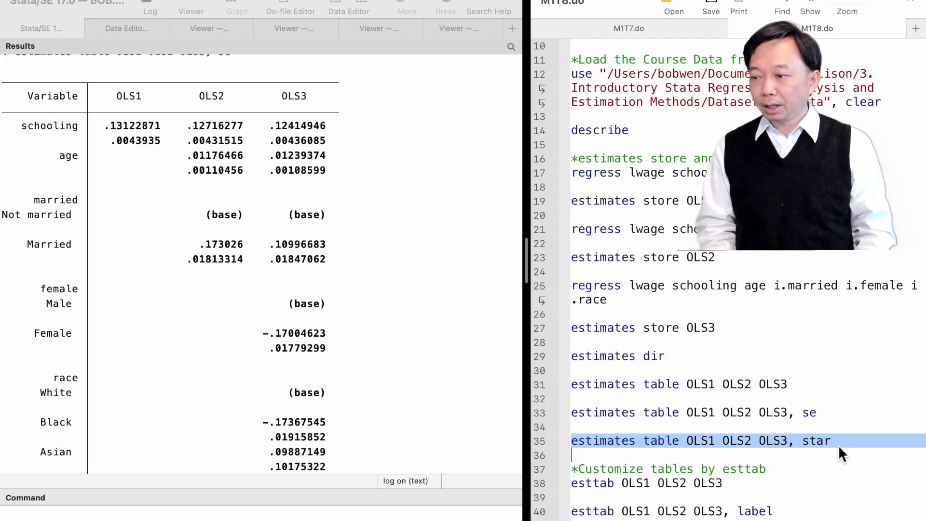
key("super+shift+d")
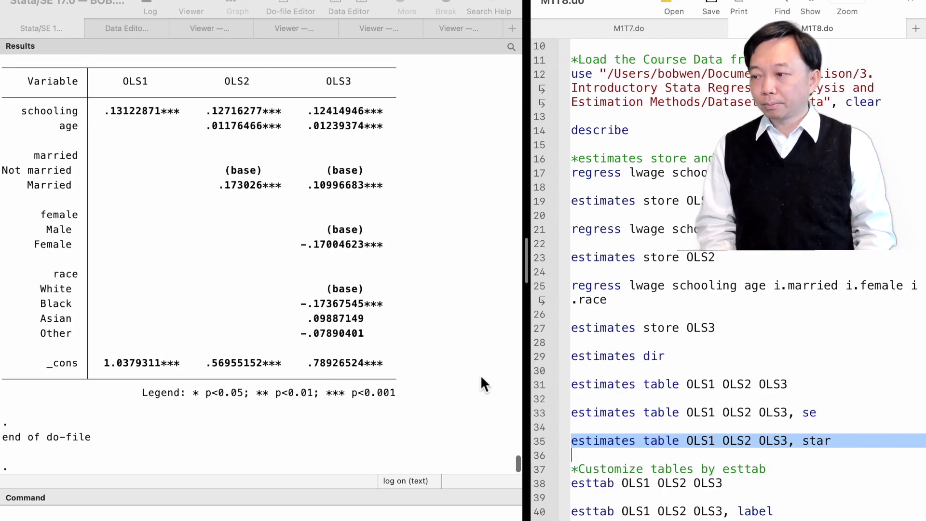
scroll(396, 320, "up", 2)
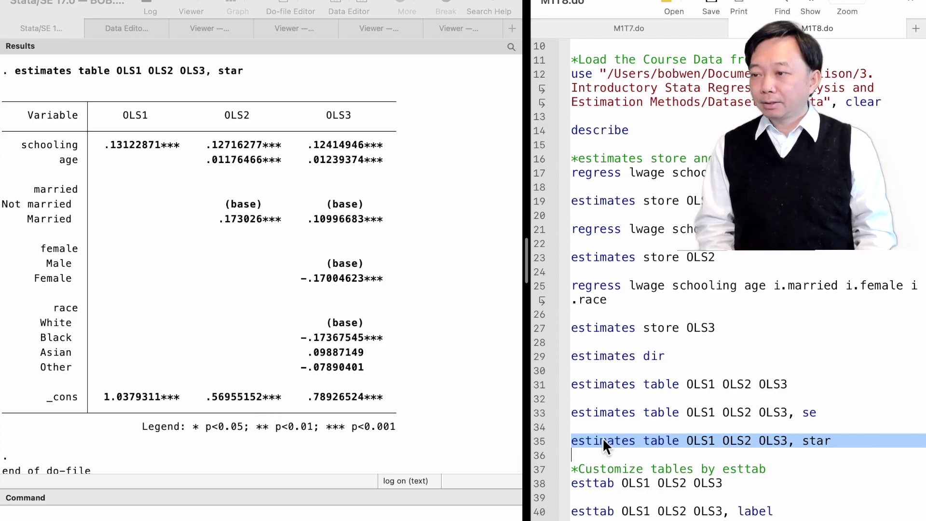
scroll(603, 438, "down", 4)
left_click(541, 384)
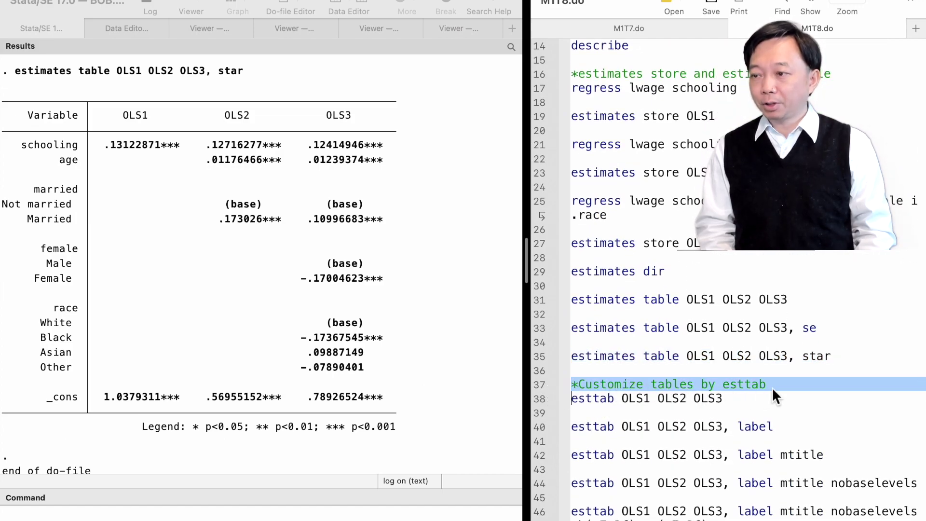
Run esttab OLS1 OLS2 OLS3, showing t statistics and N of 4164, 4164 and 4148
left_click(540, 400)
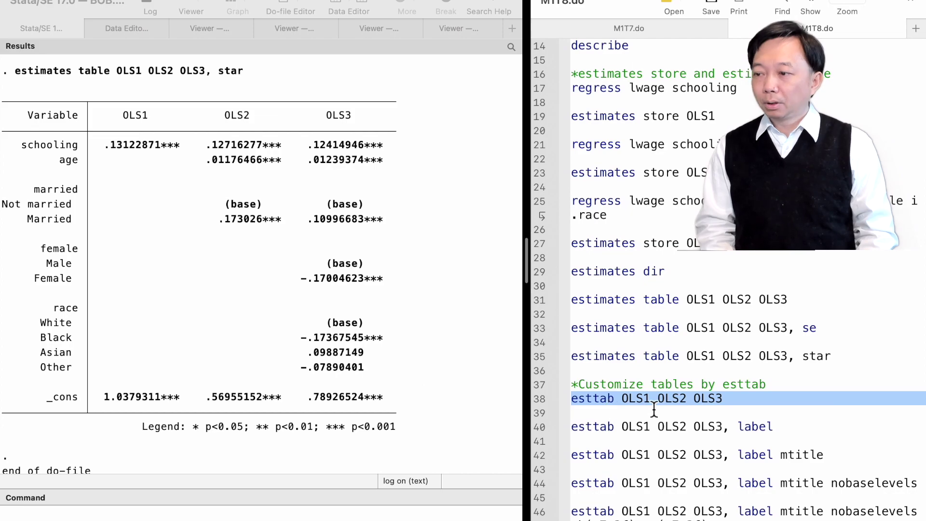
key("super+shift+d")
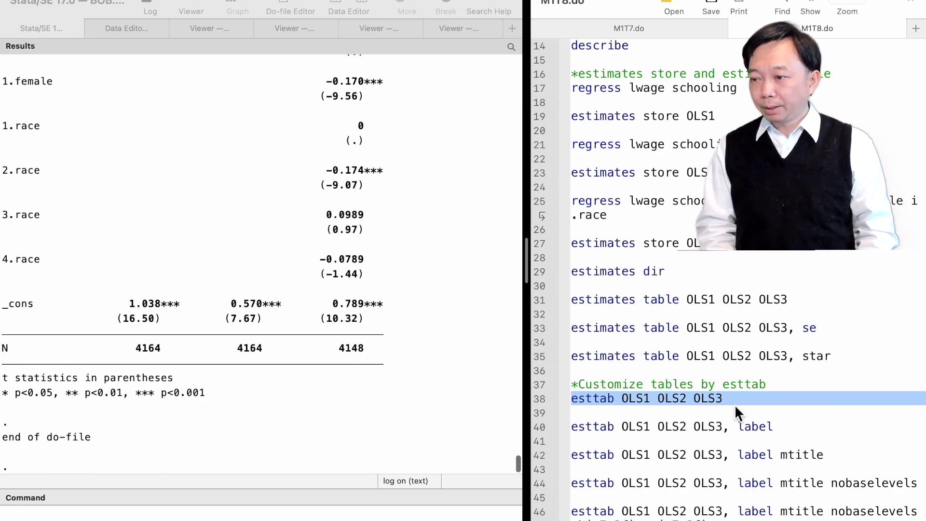
scroll(339, 363, "up", 10)
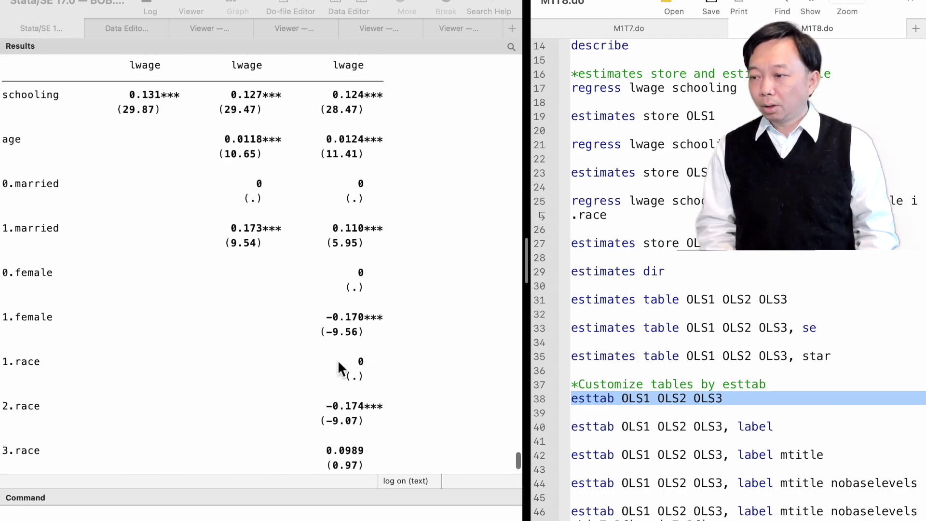
scroll(337, 360, "up", 2)
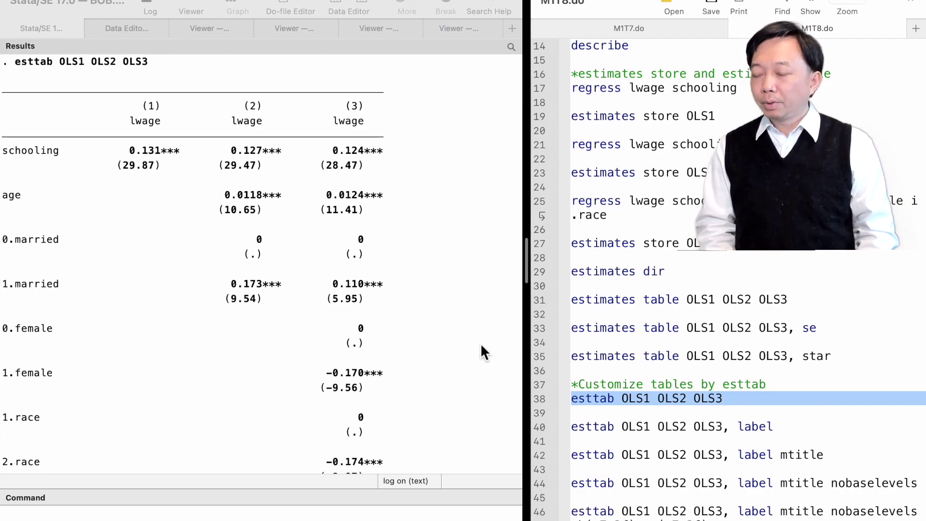
scroll(480, 343, "down", 5)
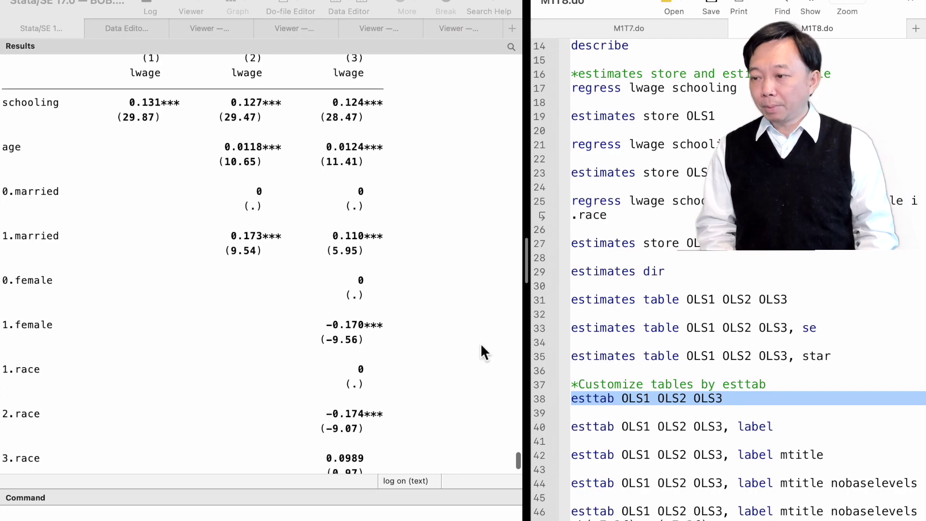
scroll(480, 343, "down", 5)
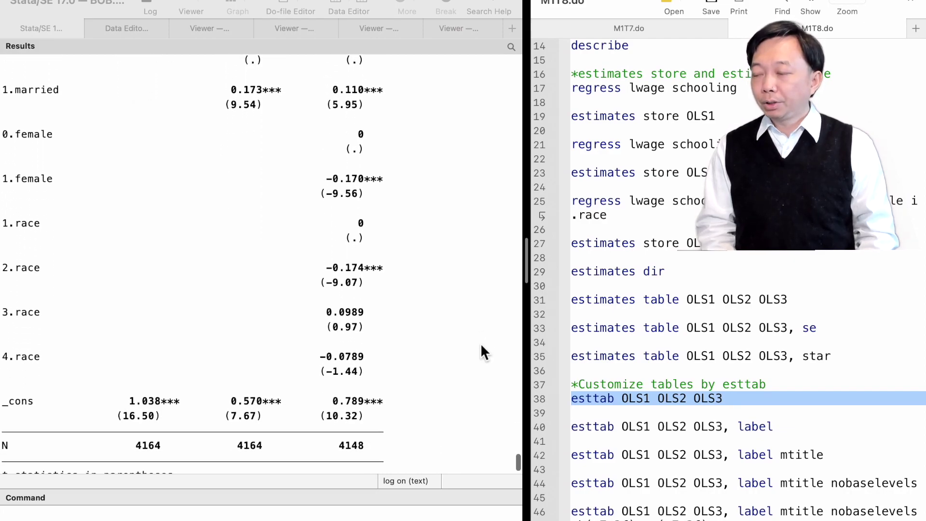
left_click(541, 428)
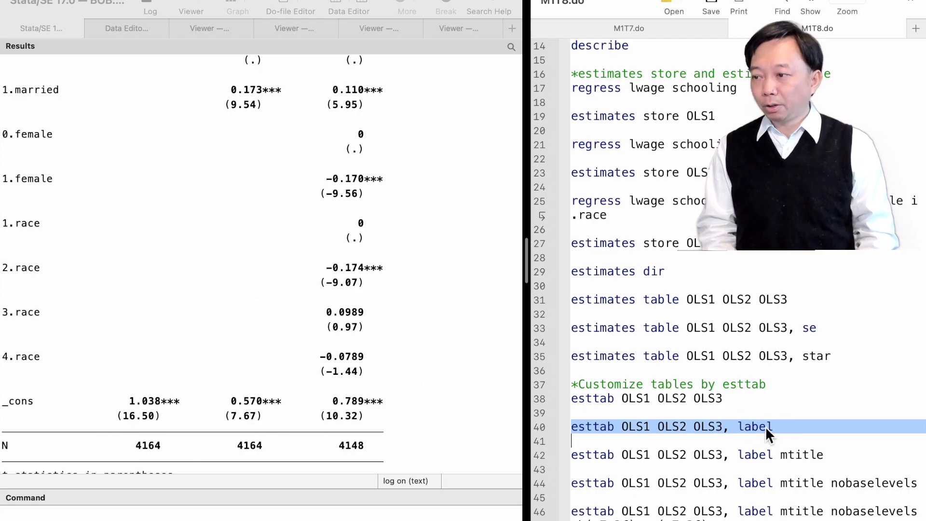
Print the esttab table using variable labels for the rows
key("super+shift+d")
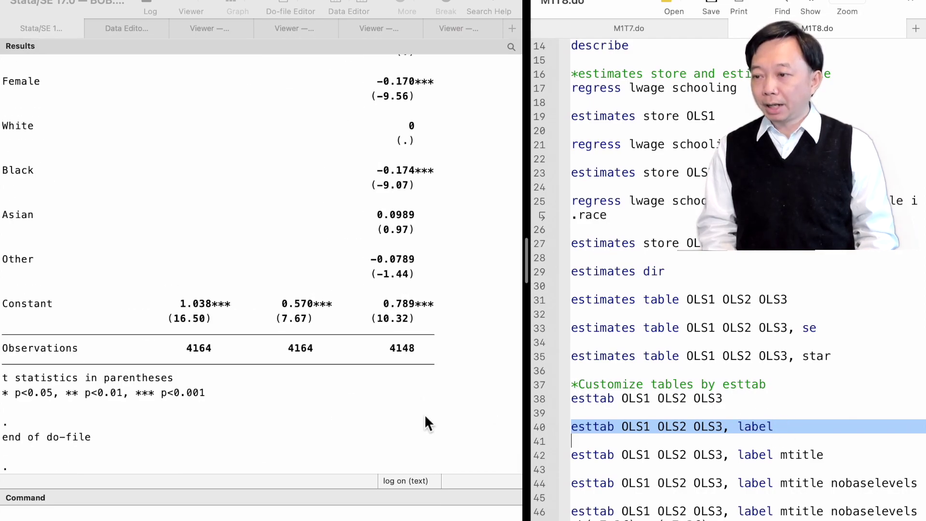
scroll(425, 414, "up", 5)
scroll(424, 414, "up", 5)
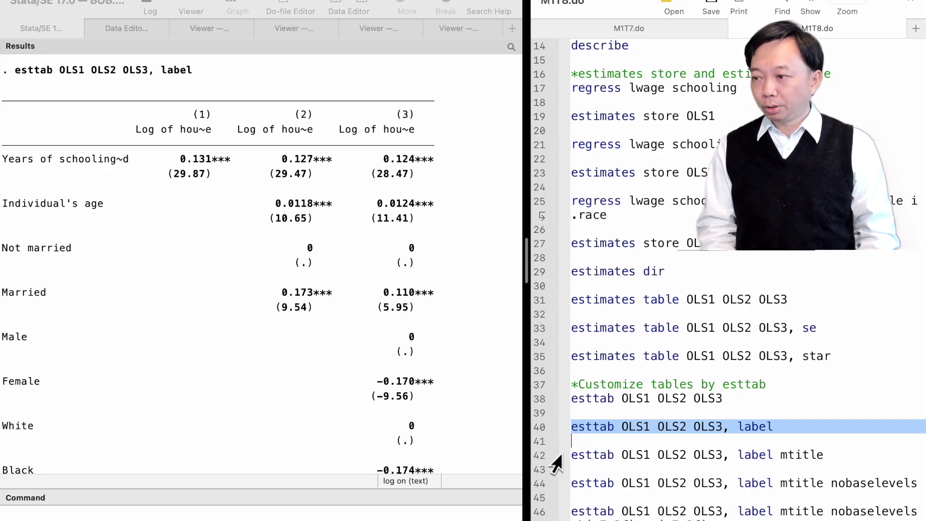
Reprint the labelled table with OLS1, OLS2 and OLS3 as column titles via mtitle
left_click(533, 458)
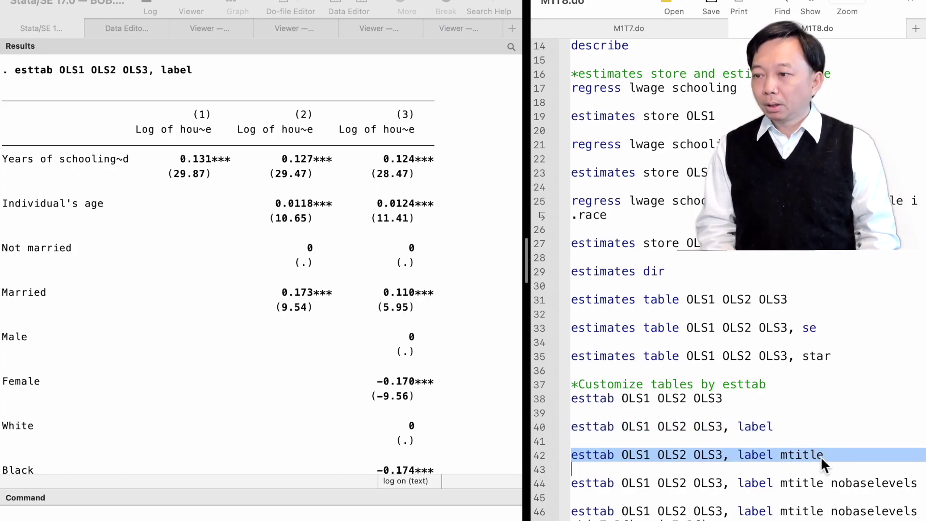
key("super+shift+d")
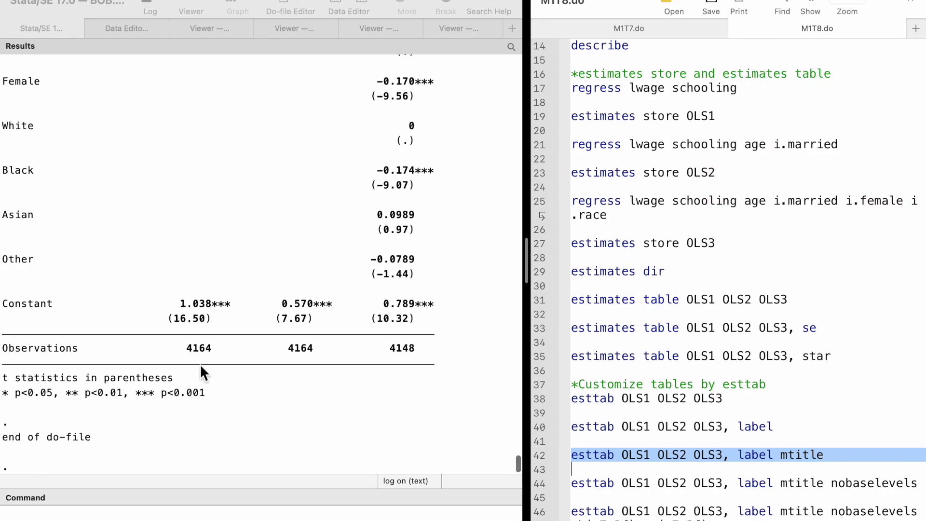
scroll(199, 364, "up", 10)
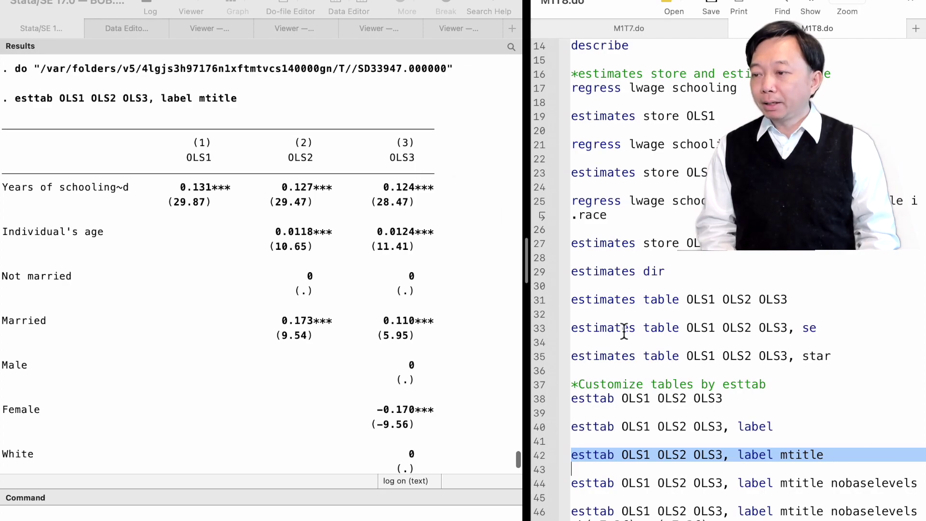
scroll(657, 447, "down", 4)
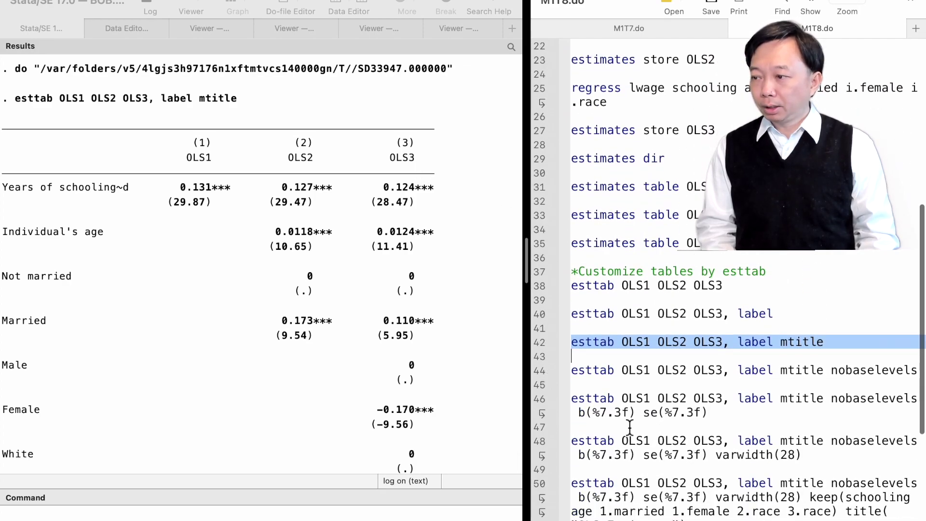
left_click(541, 372)
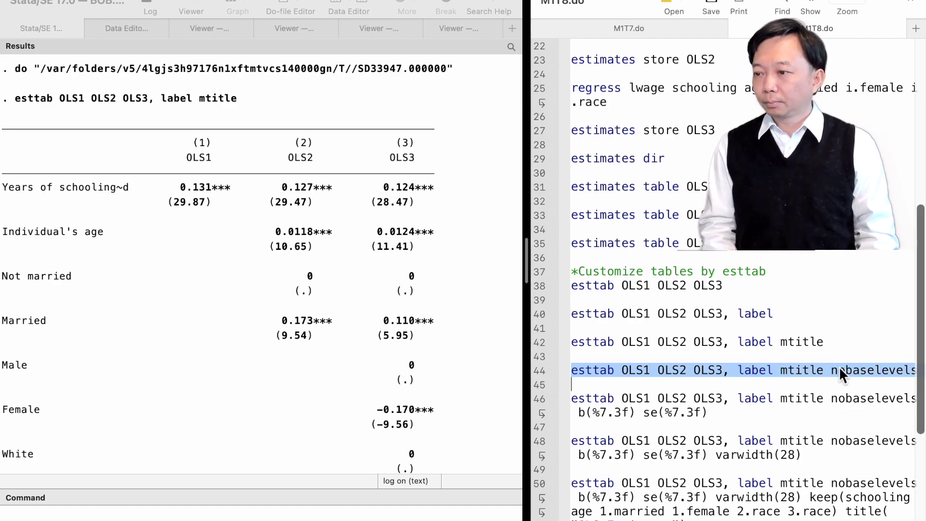
Show the esttab table with nobaselevels, dropping the Male and White reference rows
key("super+shift+d")
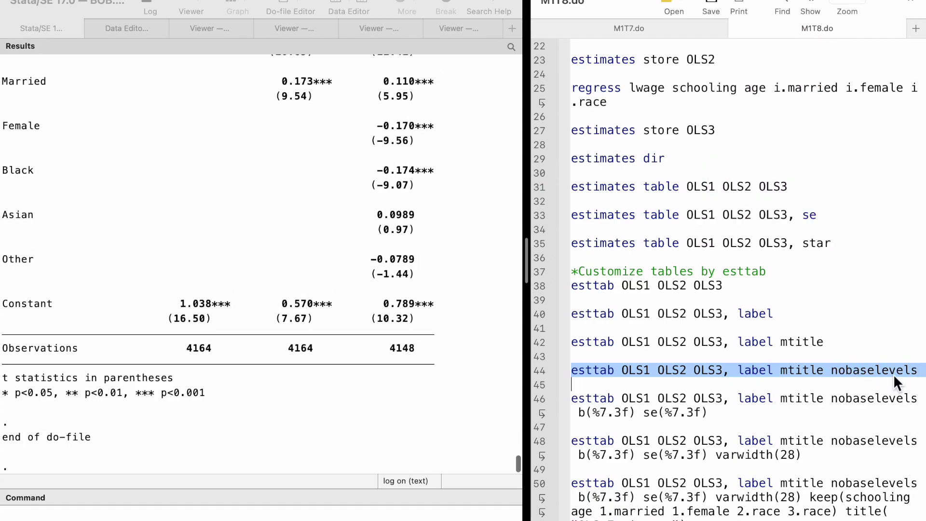
scroll(389, 348, "up", 3)
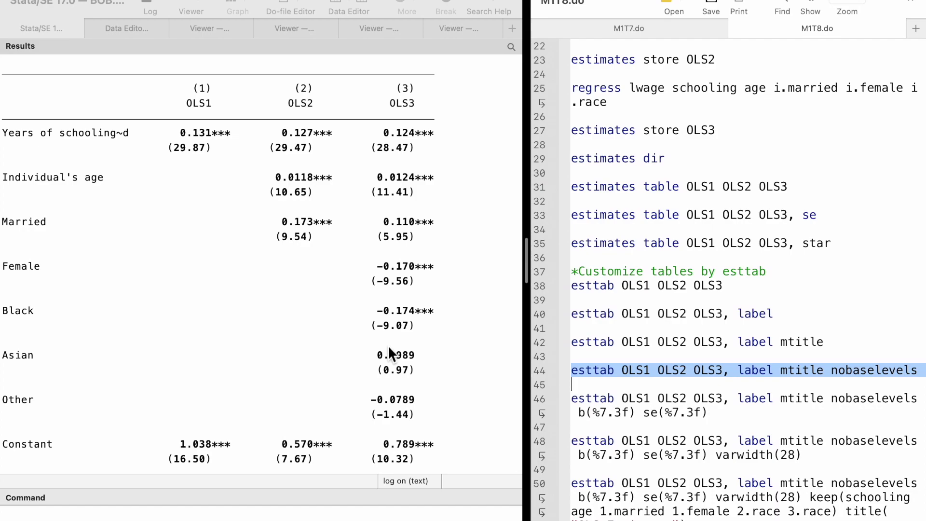
key("super+shift+d")
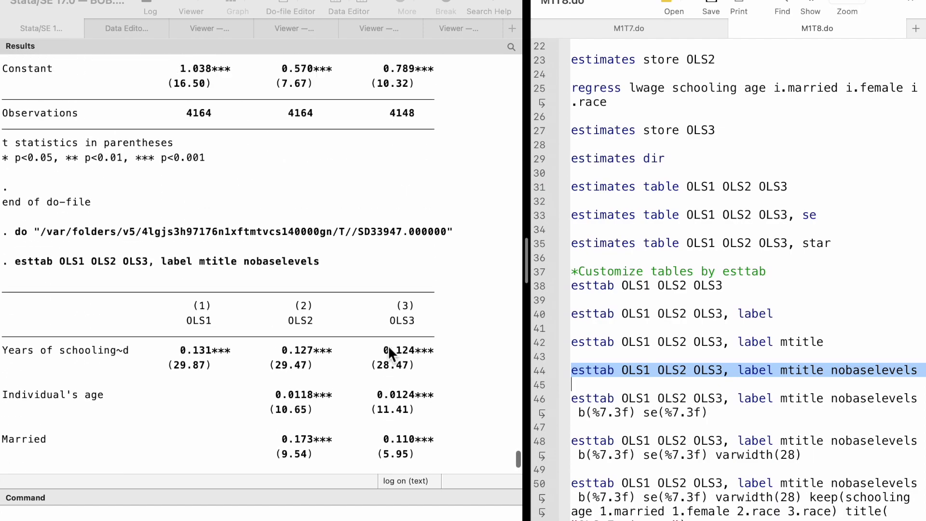
scroll(388, 345, "up", 3)
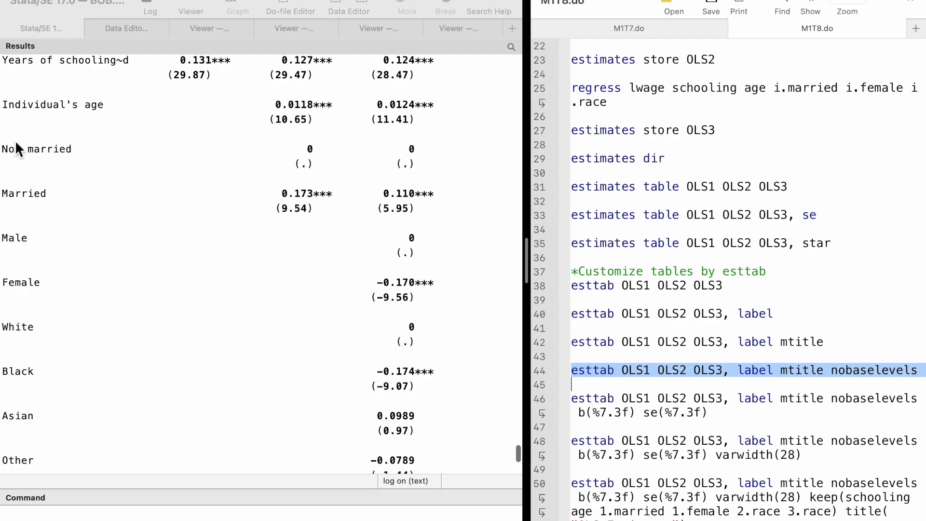
scroll(401, 174, "down", 8)
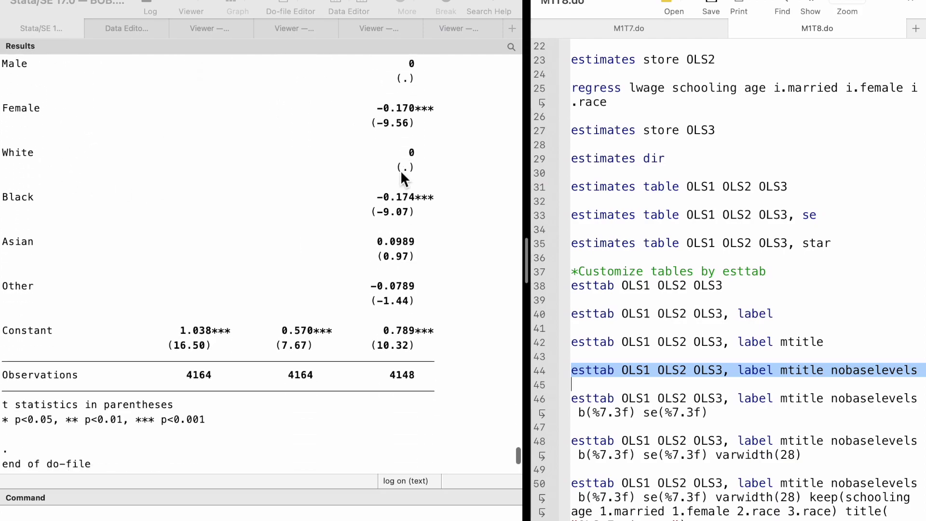
scroll(402, 173, "down", 10)
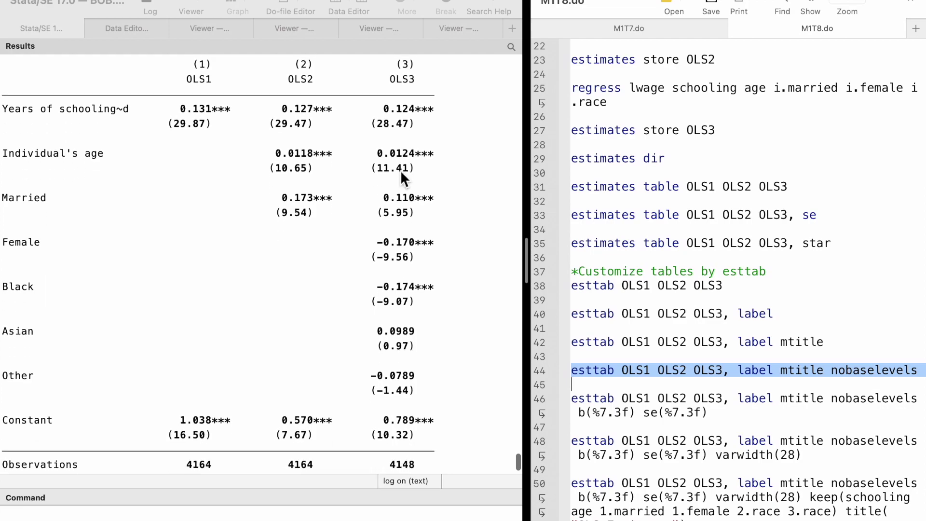
scroll(246, 227, "down", 1)
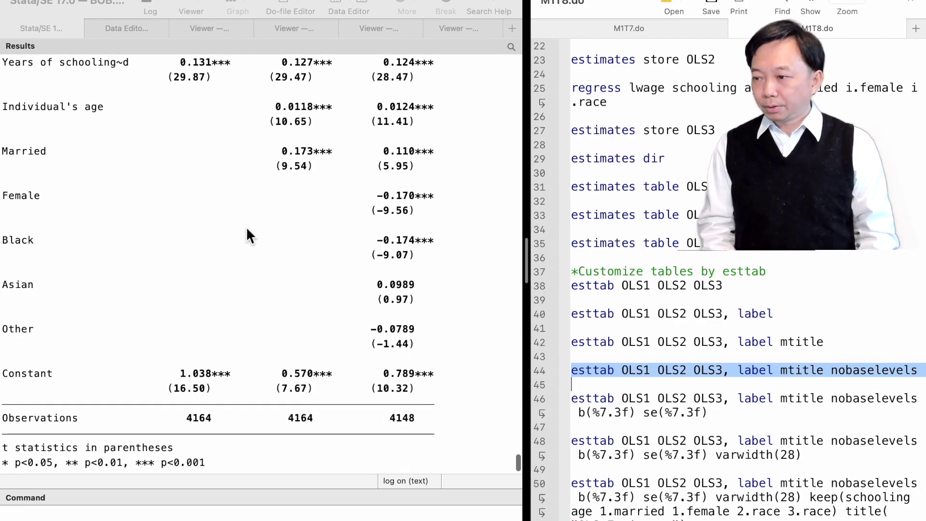
left_click(534, 412)
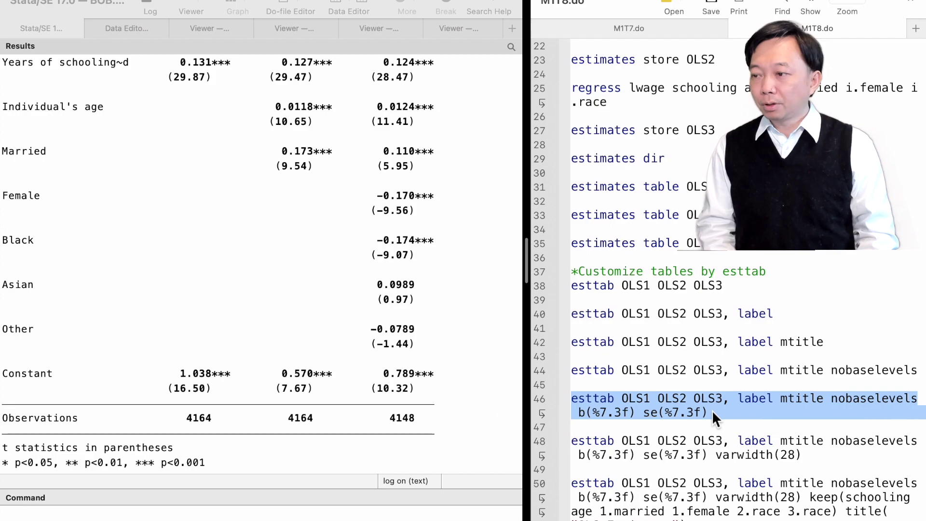
Show coefficients and standard errors to three decimals with b(%7.3f) se(%7.3f)
key("super+shift+d")
scroll(352, 366, "up", 8)
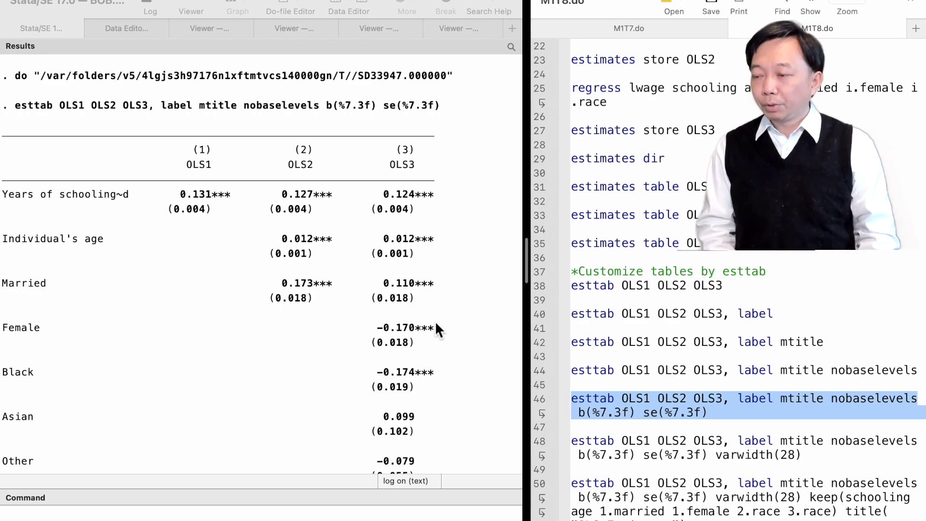
scroll(581, 390, "down", 3)
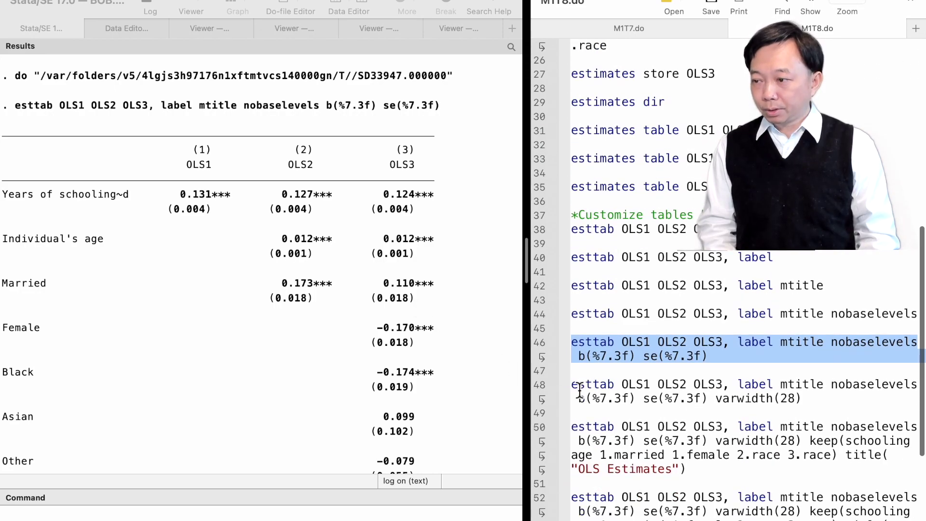
Widen the label column with varwidth(28) so full variable names appear
left_click(537, 389)
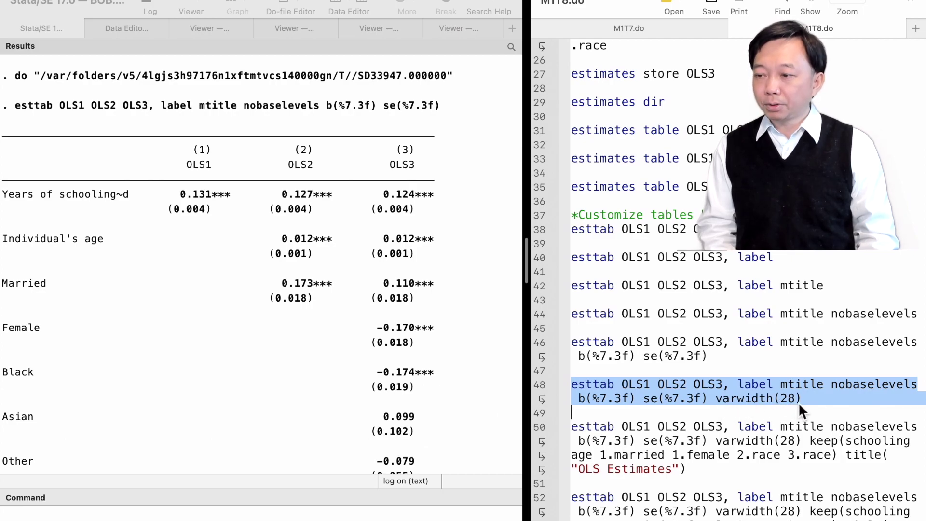
scroll(327, 322, "down", 2)
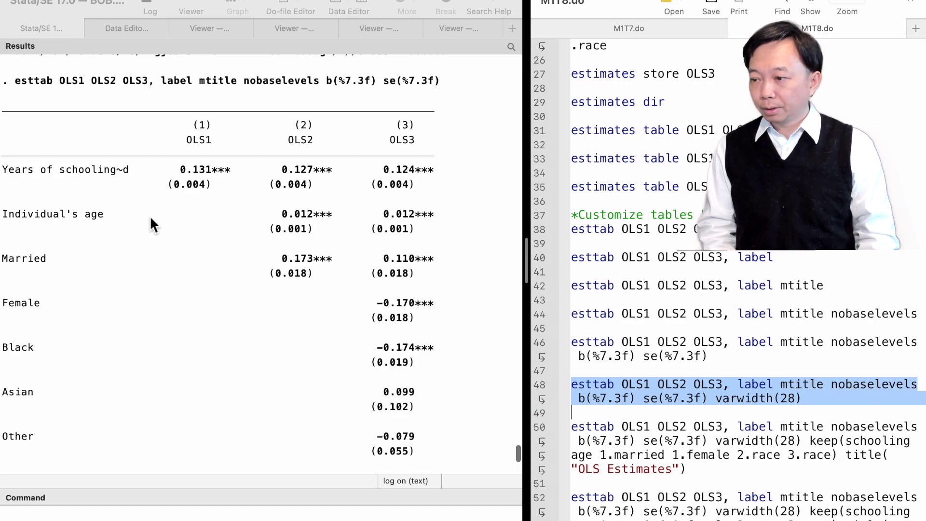
scroll(150, 216, "down", 12)
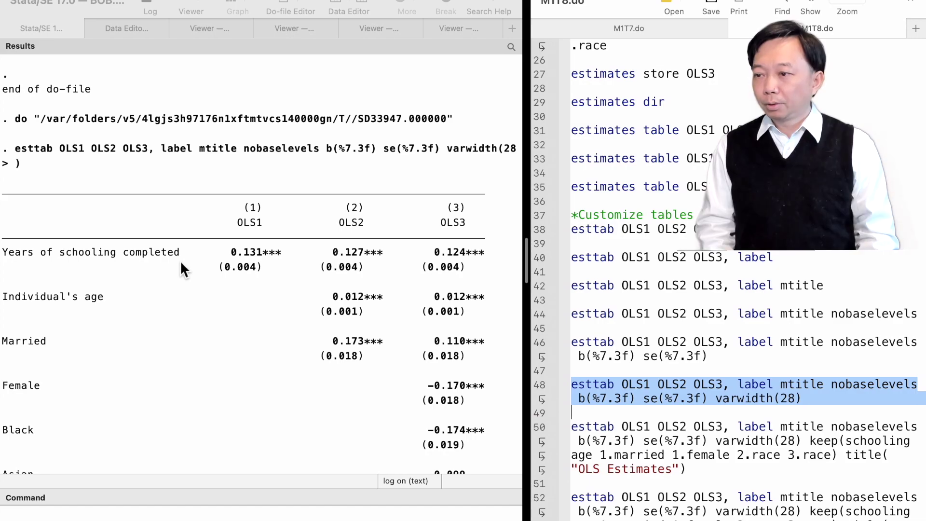
scroll(181, 266, "down", 8)
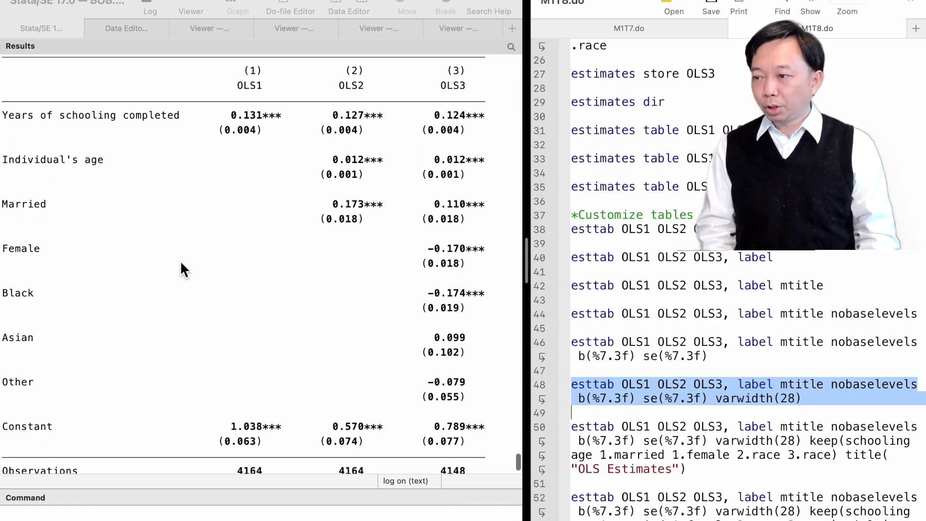
scroll(605, 419, "down", 5)
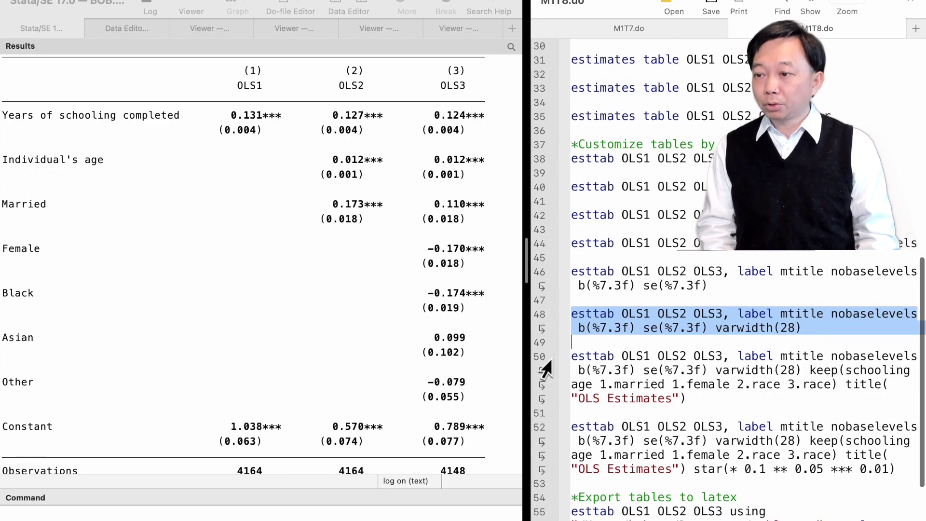
left_click(543, 363)
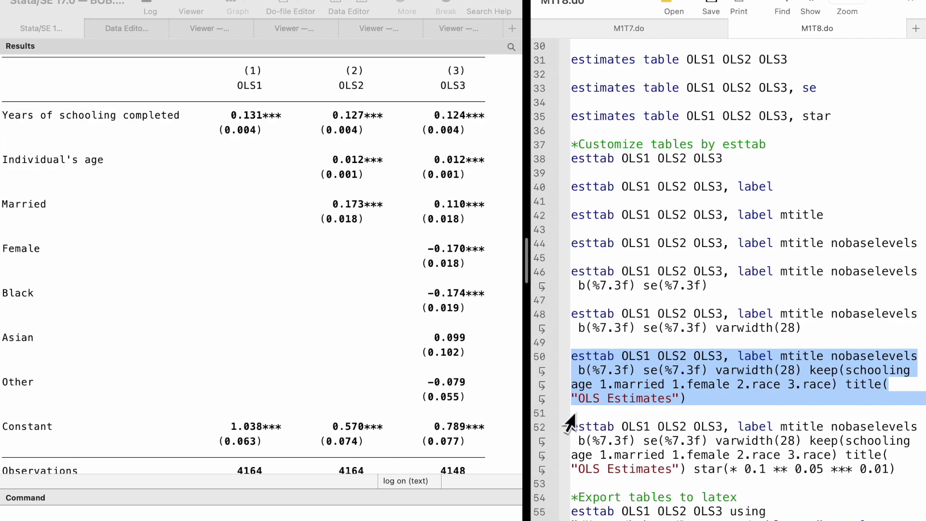
Title the table "OLS Estimates" and keep only the chosen regressors
key("super+shift+d")
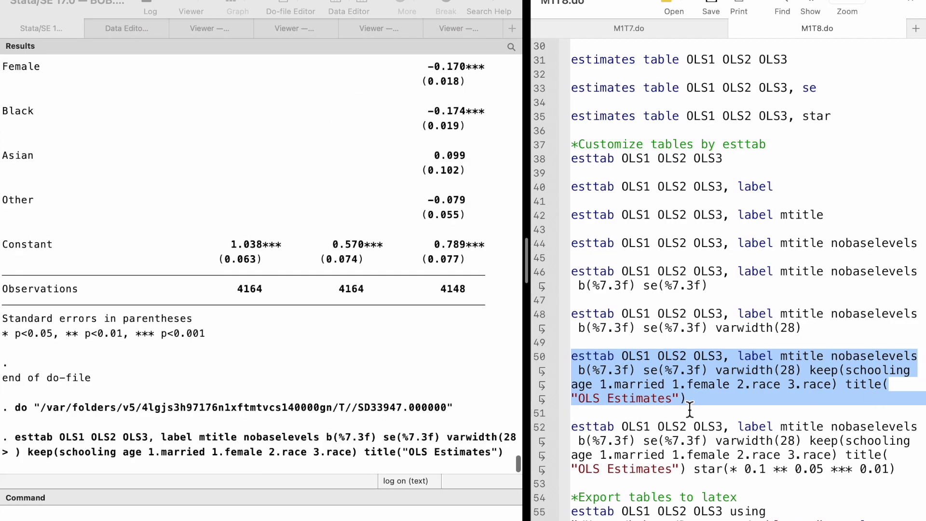
scroll(337, 403, "up", 8)
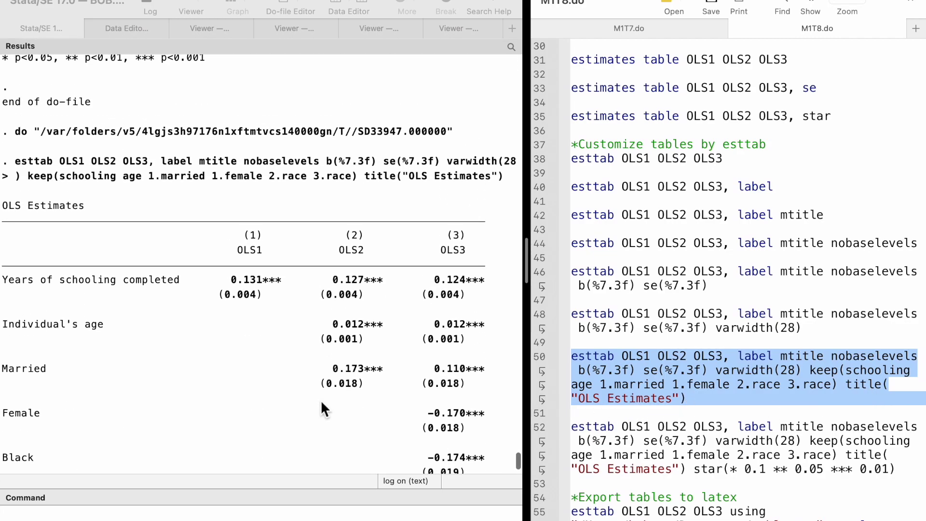
scroll(322, 403, "down", 3)
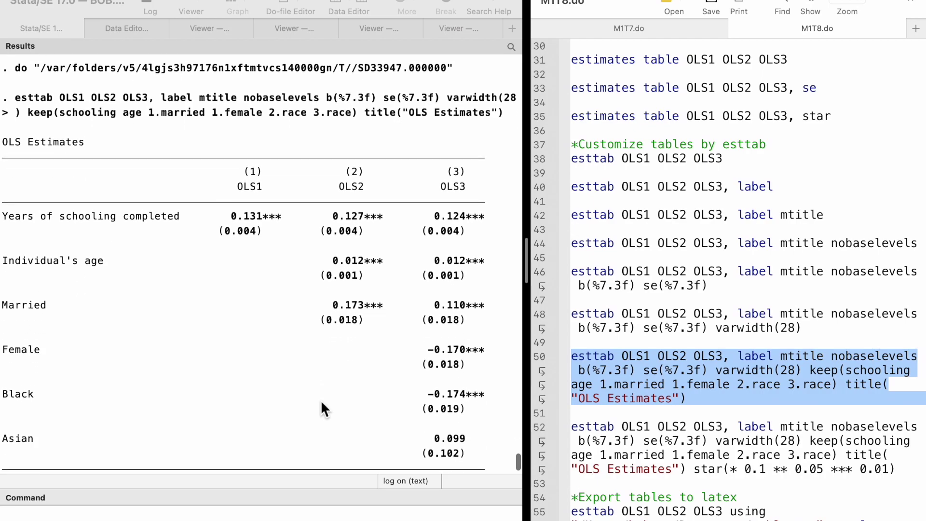
scroll(321, 402, "down", 2)
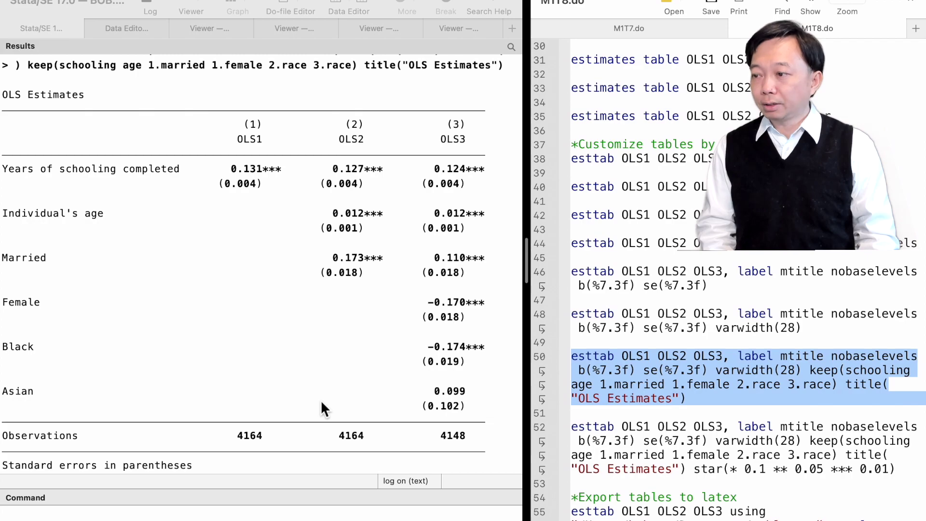
Set significance stars to star(* 0.1 ** 0.05 *** 0.01)
left_click(542, 429)
scroll(46, 399, "down", 3)
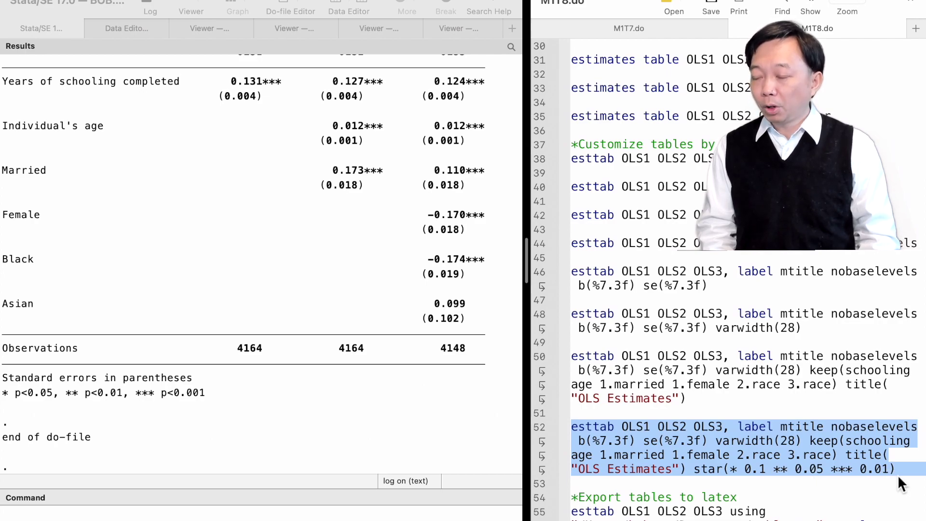
key("super+shift+d")
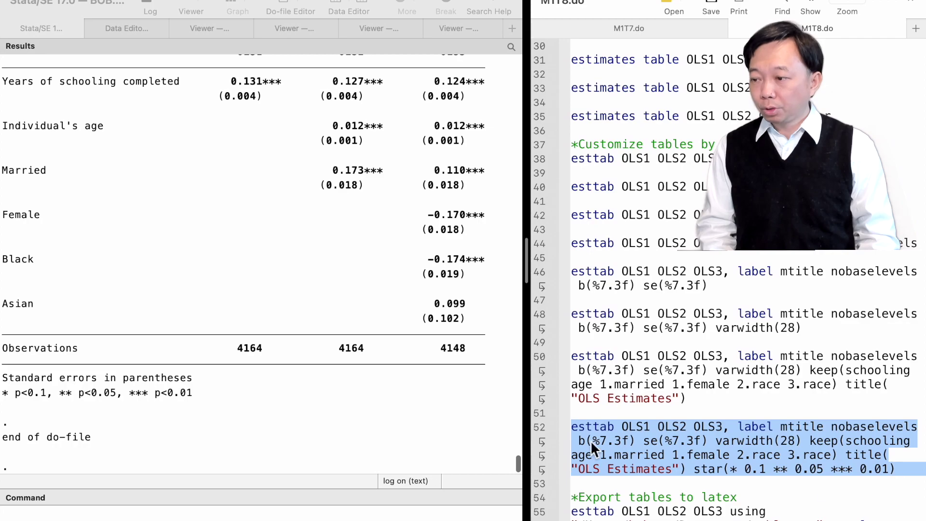
scroll(473, 406, "up", 2)
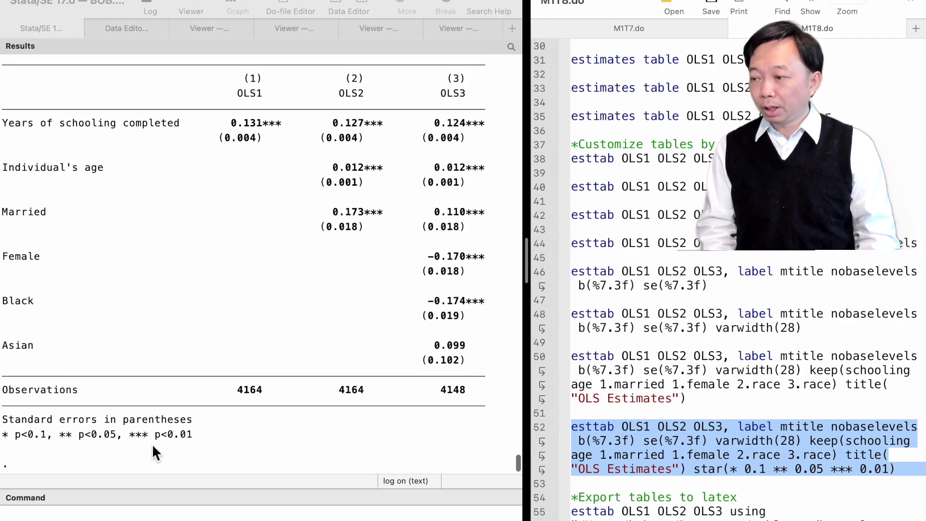
scroll(297, 432, "up", 2)
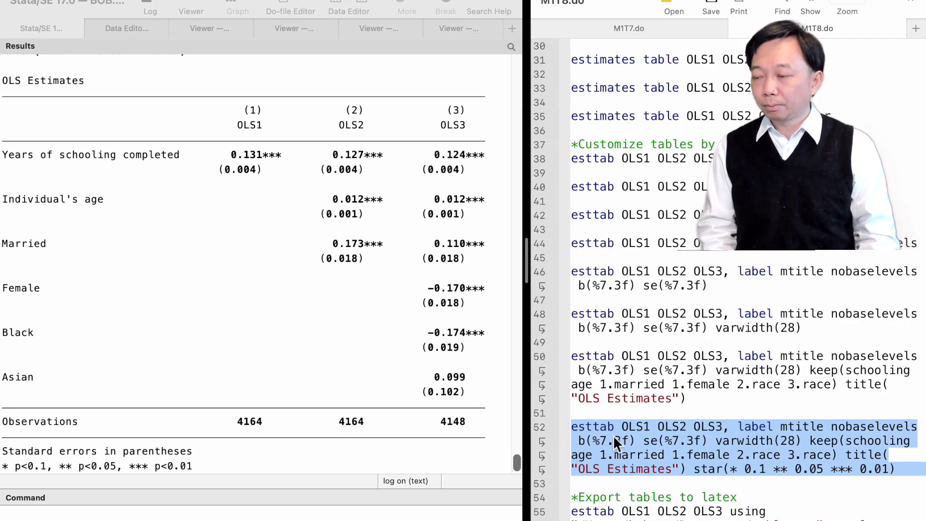
scroll(613, 435, "down", 4)
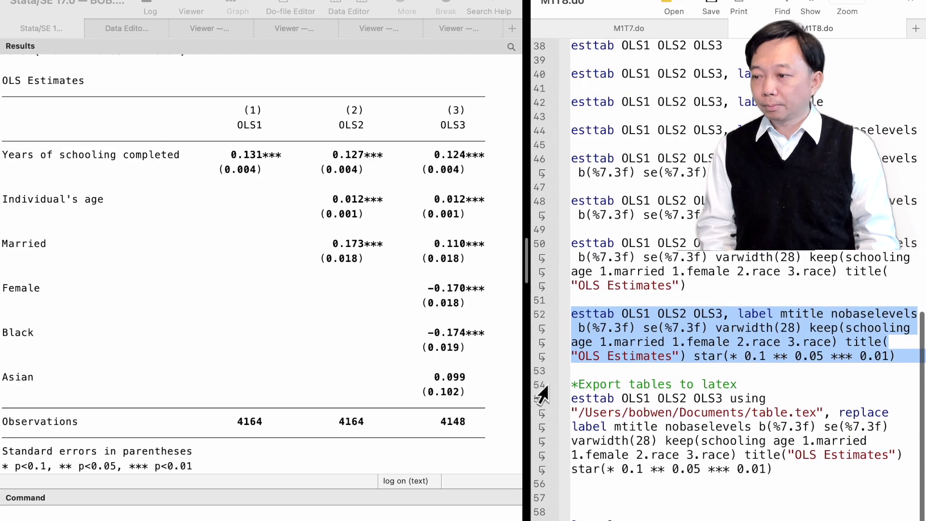
left_click(539, 385)
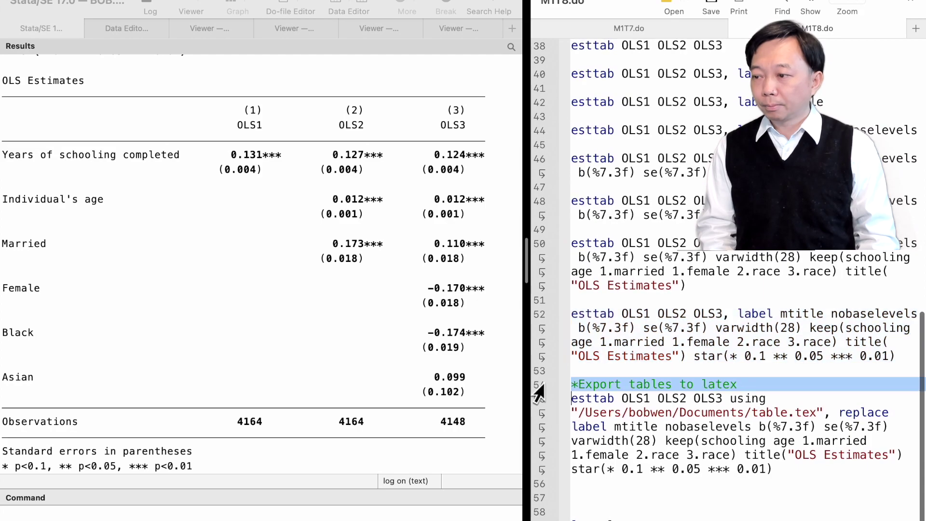
Export the OLS Estimates table to table.tex in Documents with esttab using …, replace
left_click(541, 410)
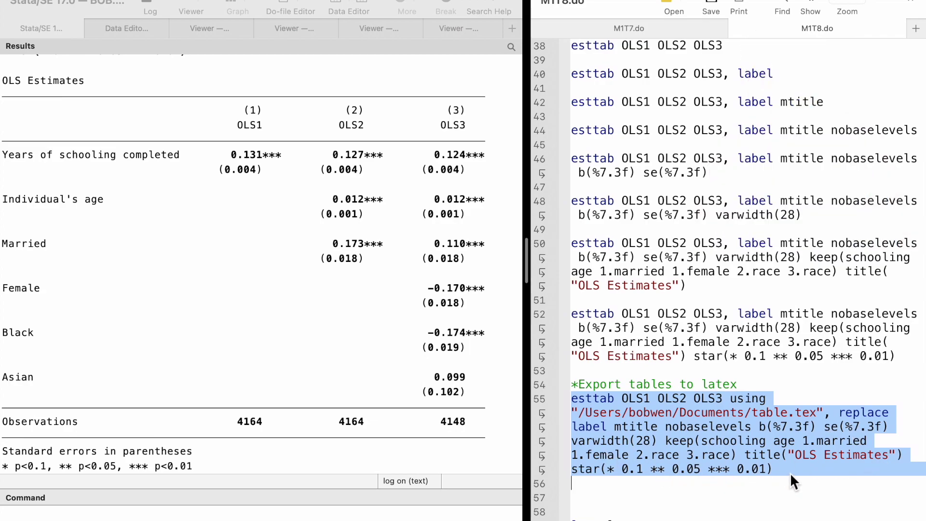
key("super+shift+d")
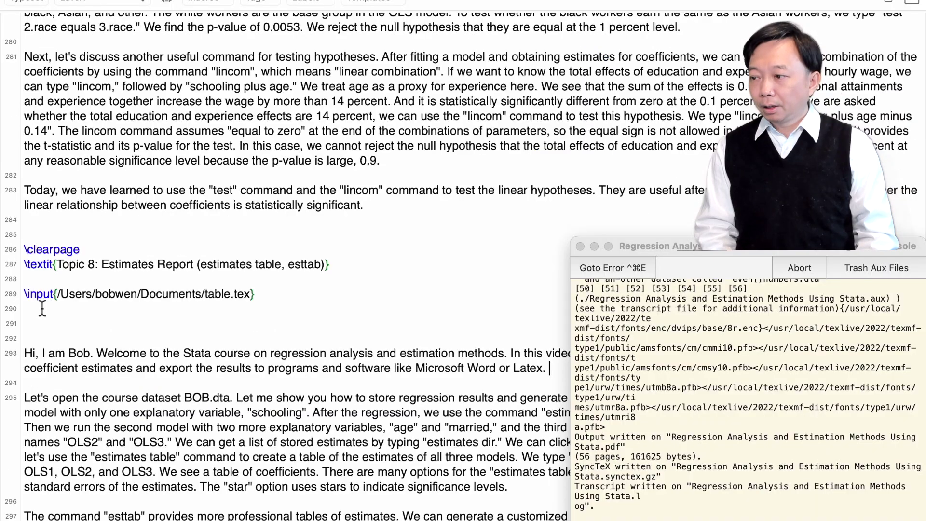
left_click_drag(24, 293, 270, 292)
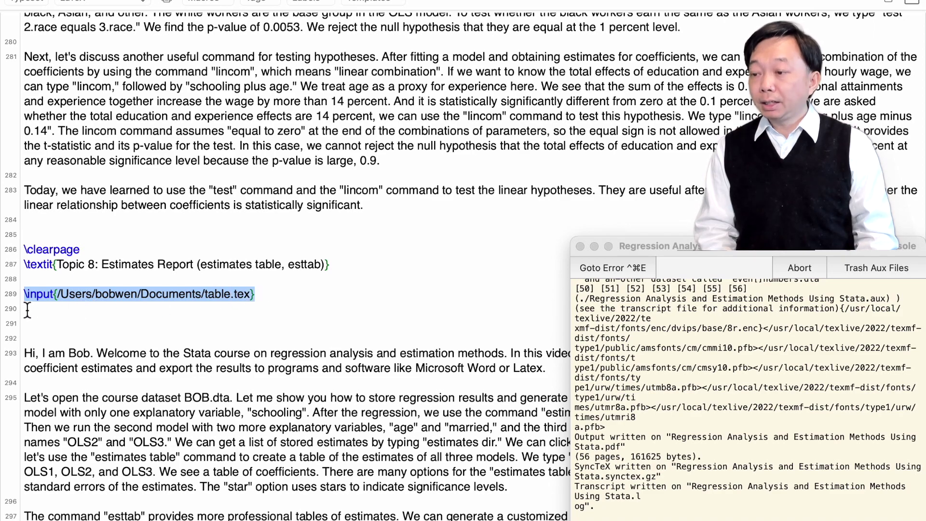